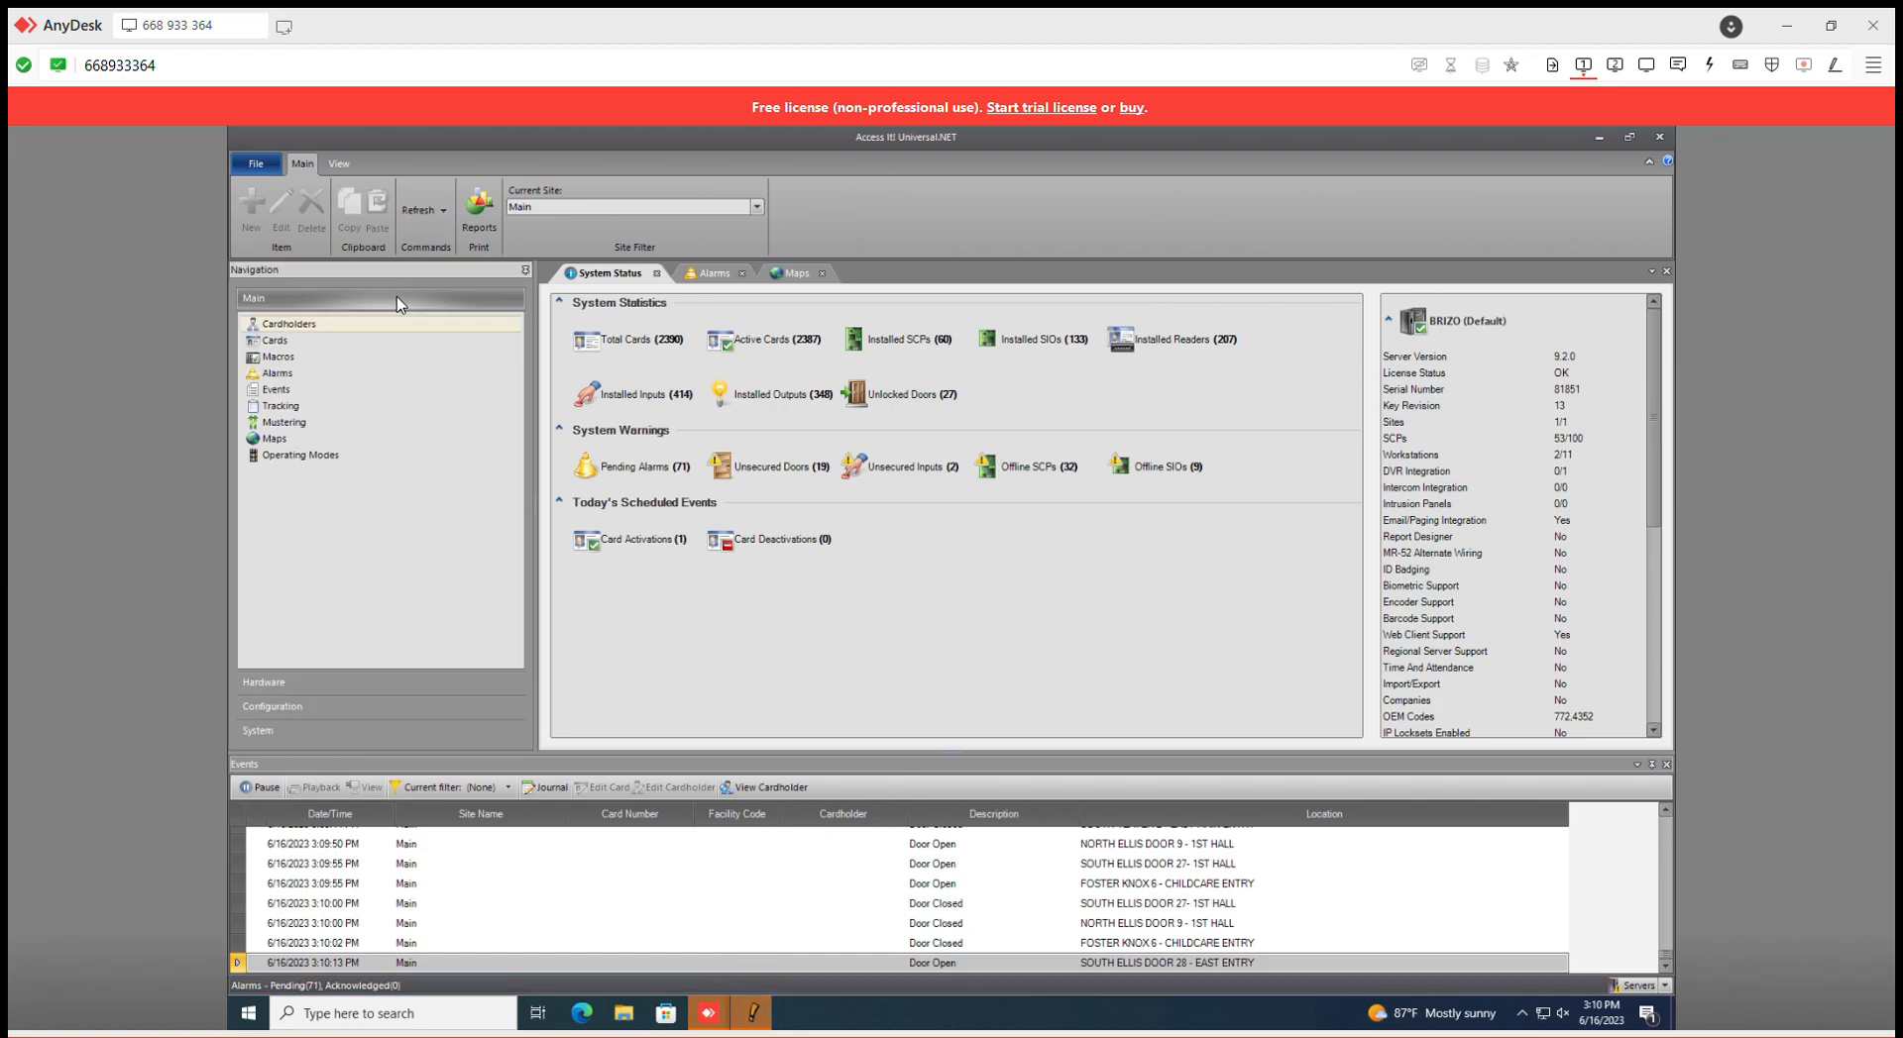
- Expand the Configuration group in the navigation pane to list Access Levels and Timezones
click(398, 706)
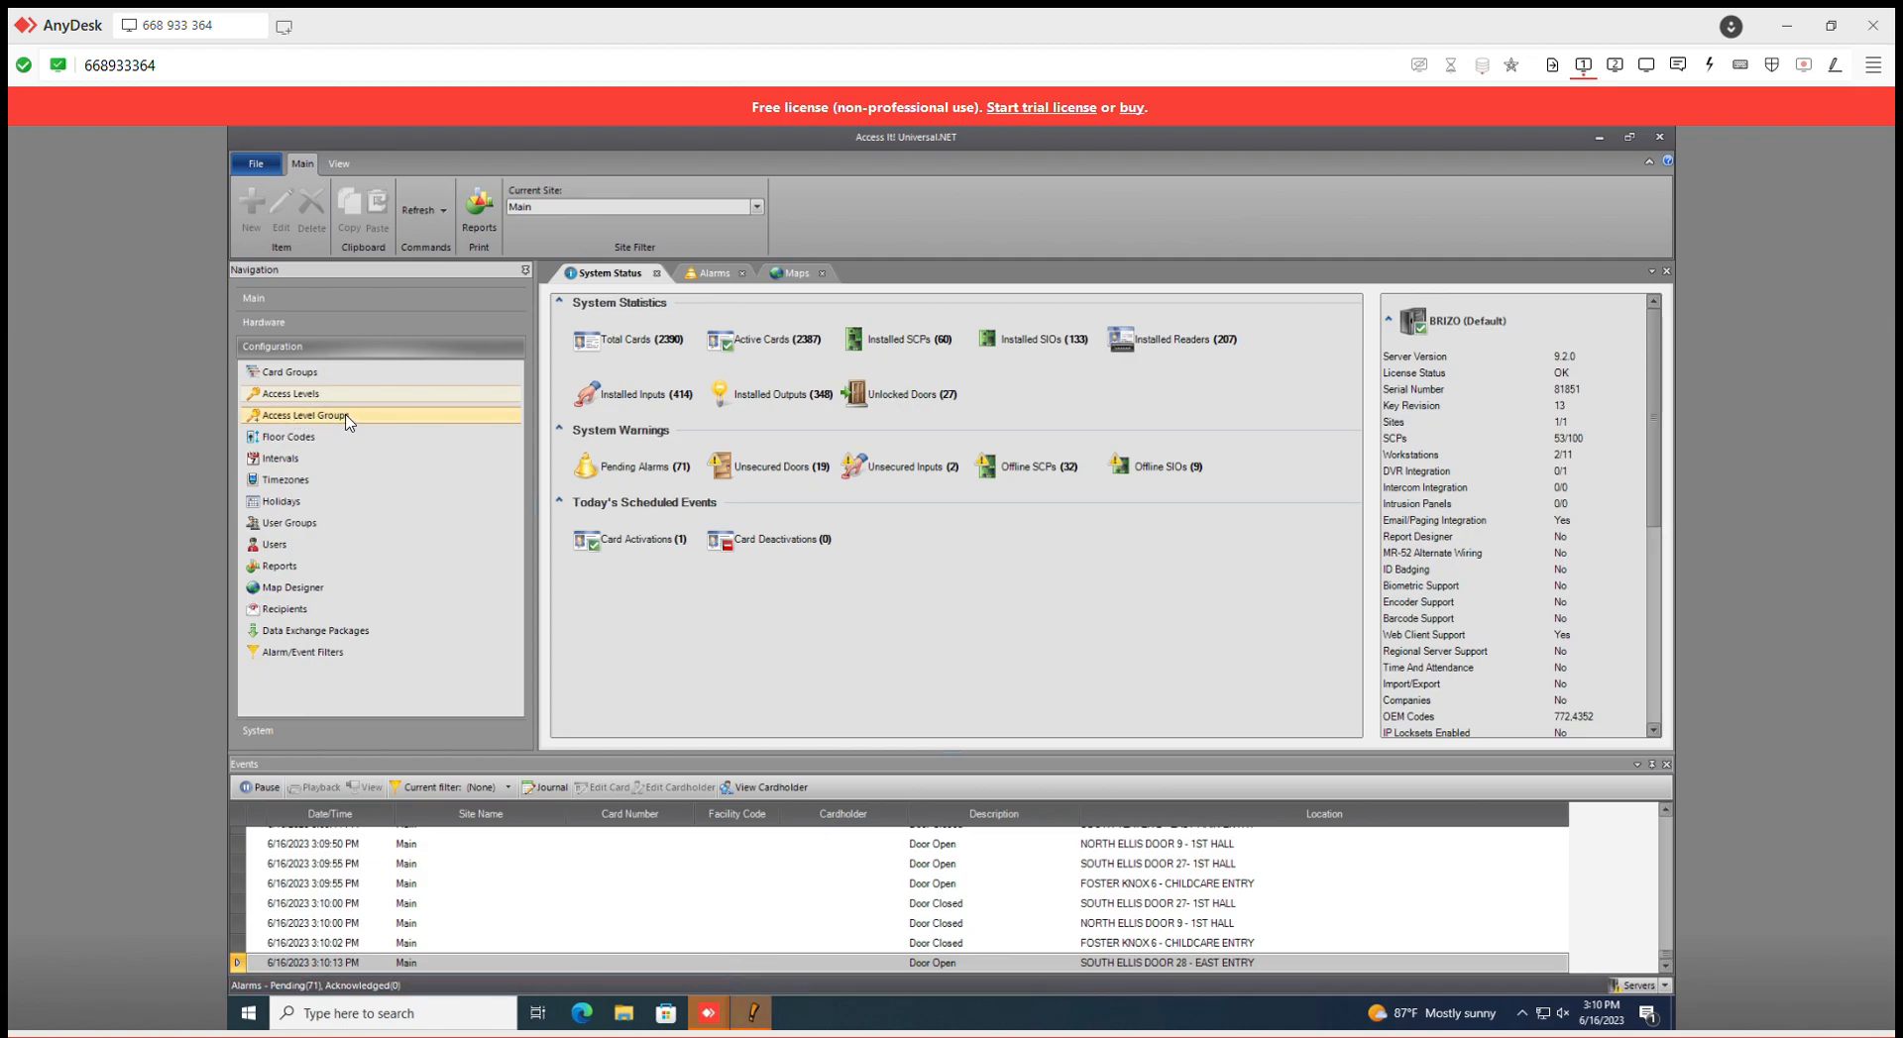
- Show the Access Levels list and create a new access level from its context menu
click(297, 396)
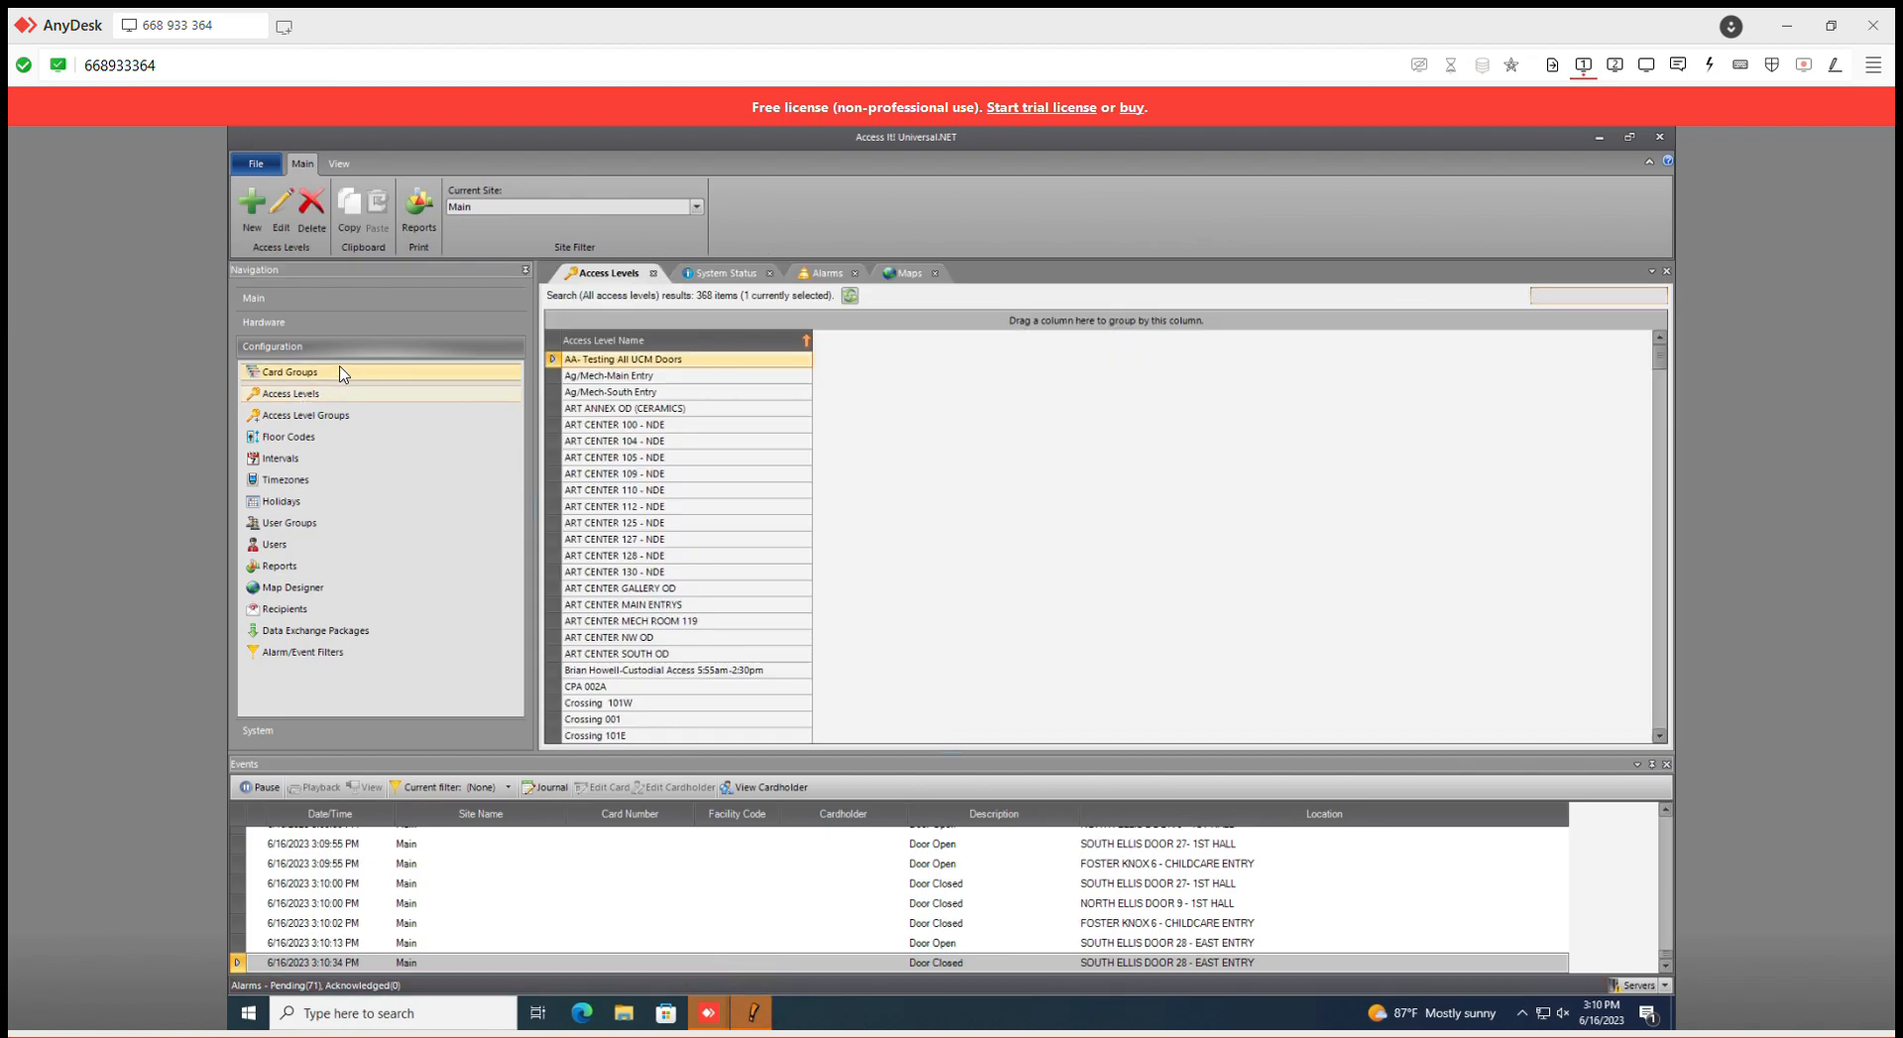
right_click(966, 466)
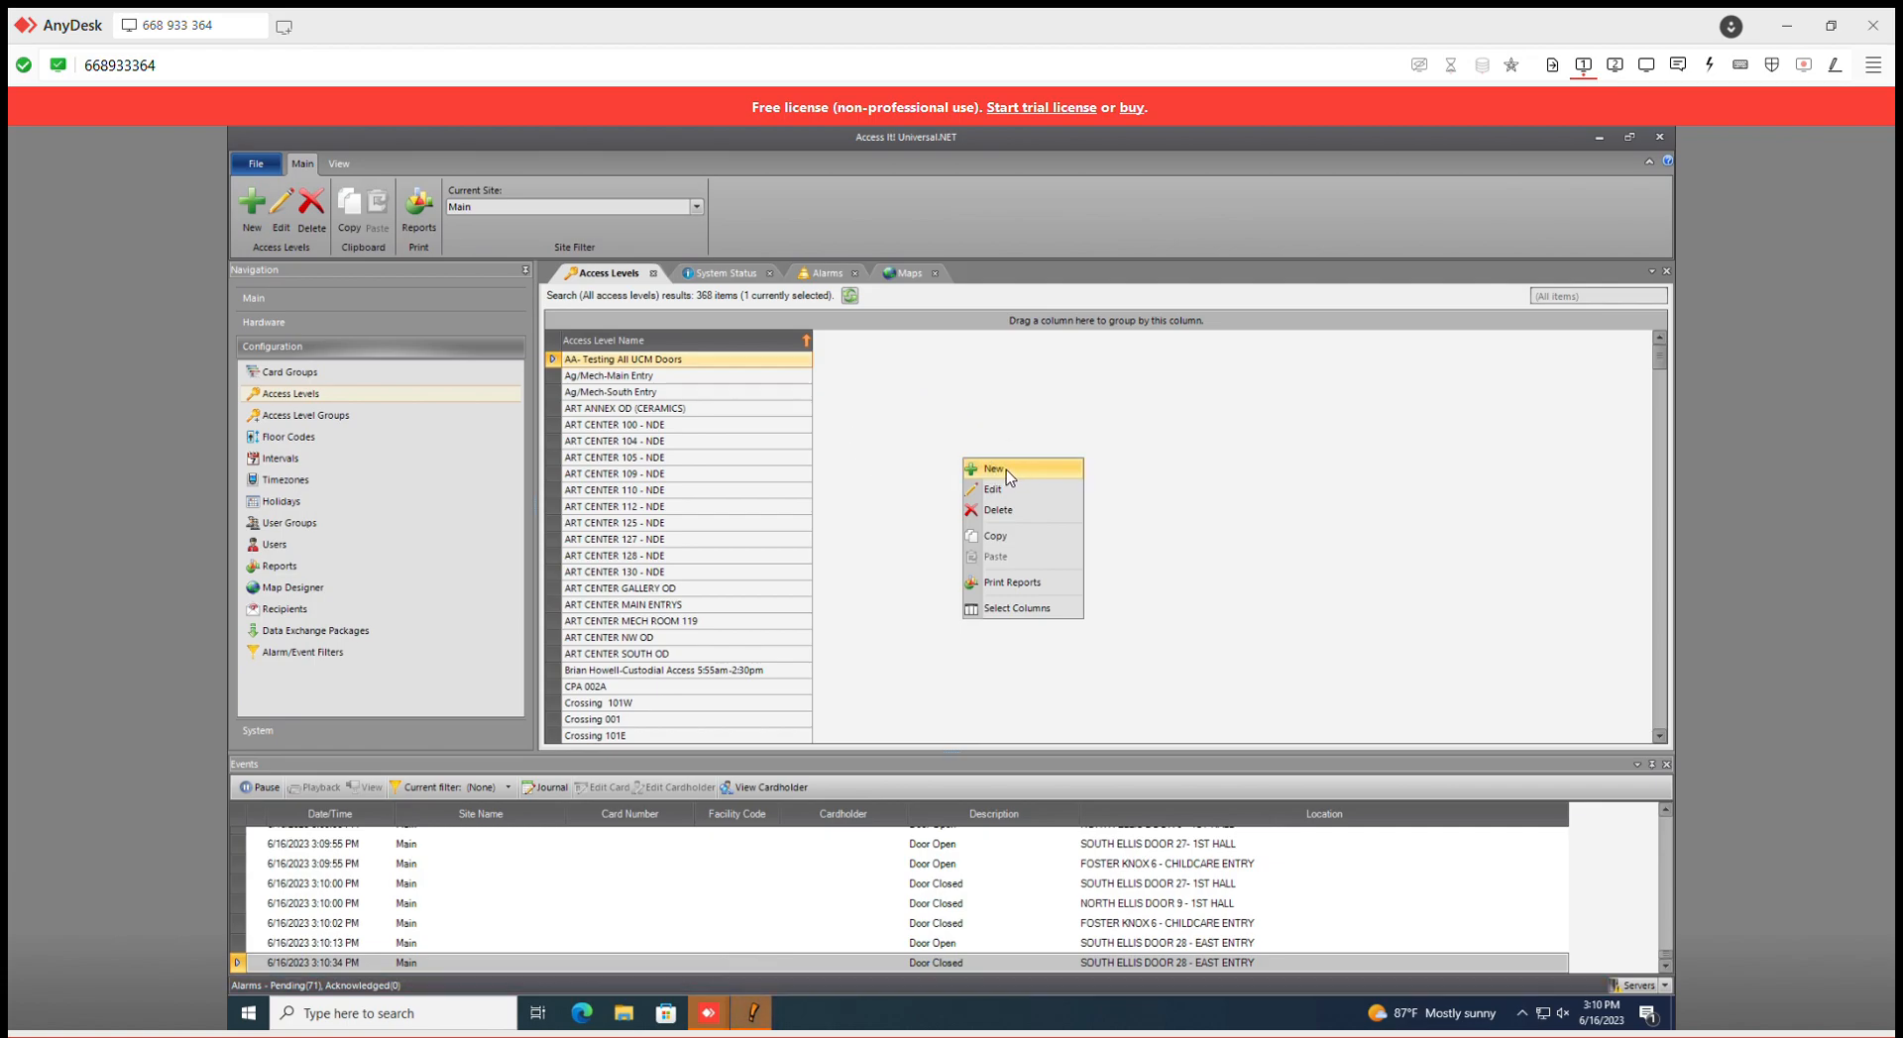
click(1007, 475)
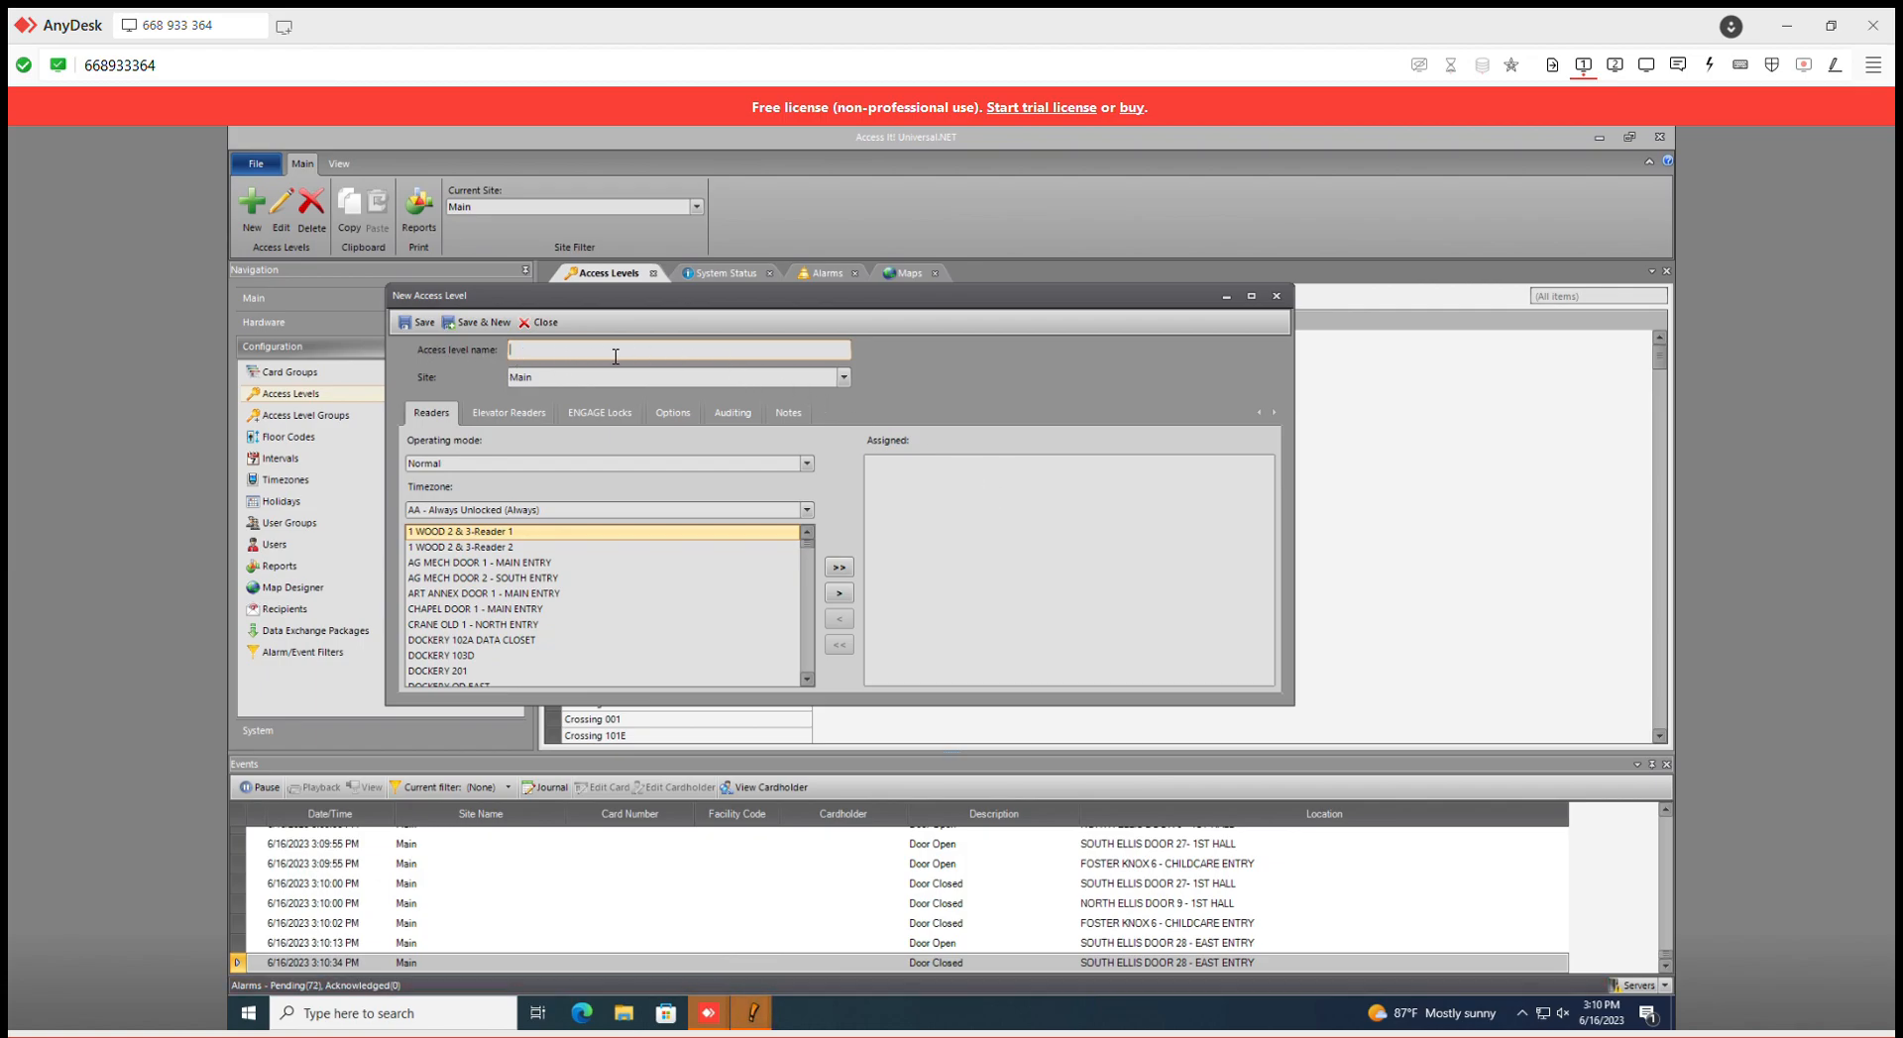
- Reposition the New Access Level form and put the cursor in the Access level name field
drag(647, 296, 1079, 315)
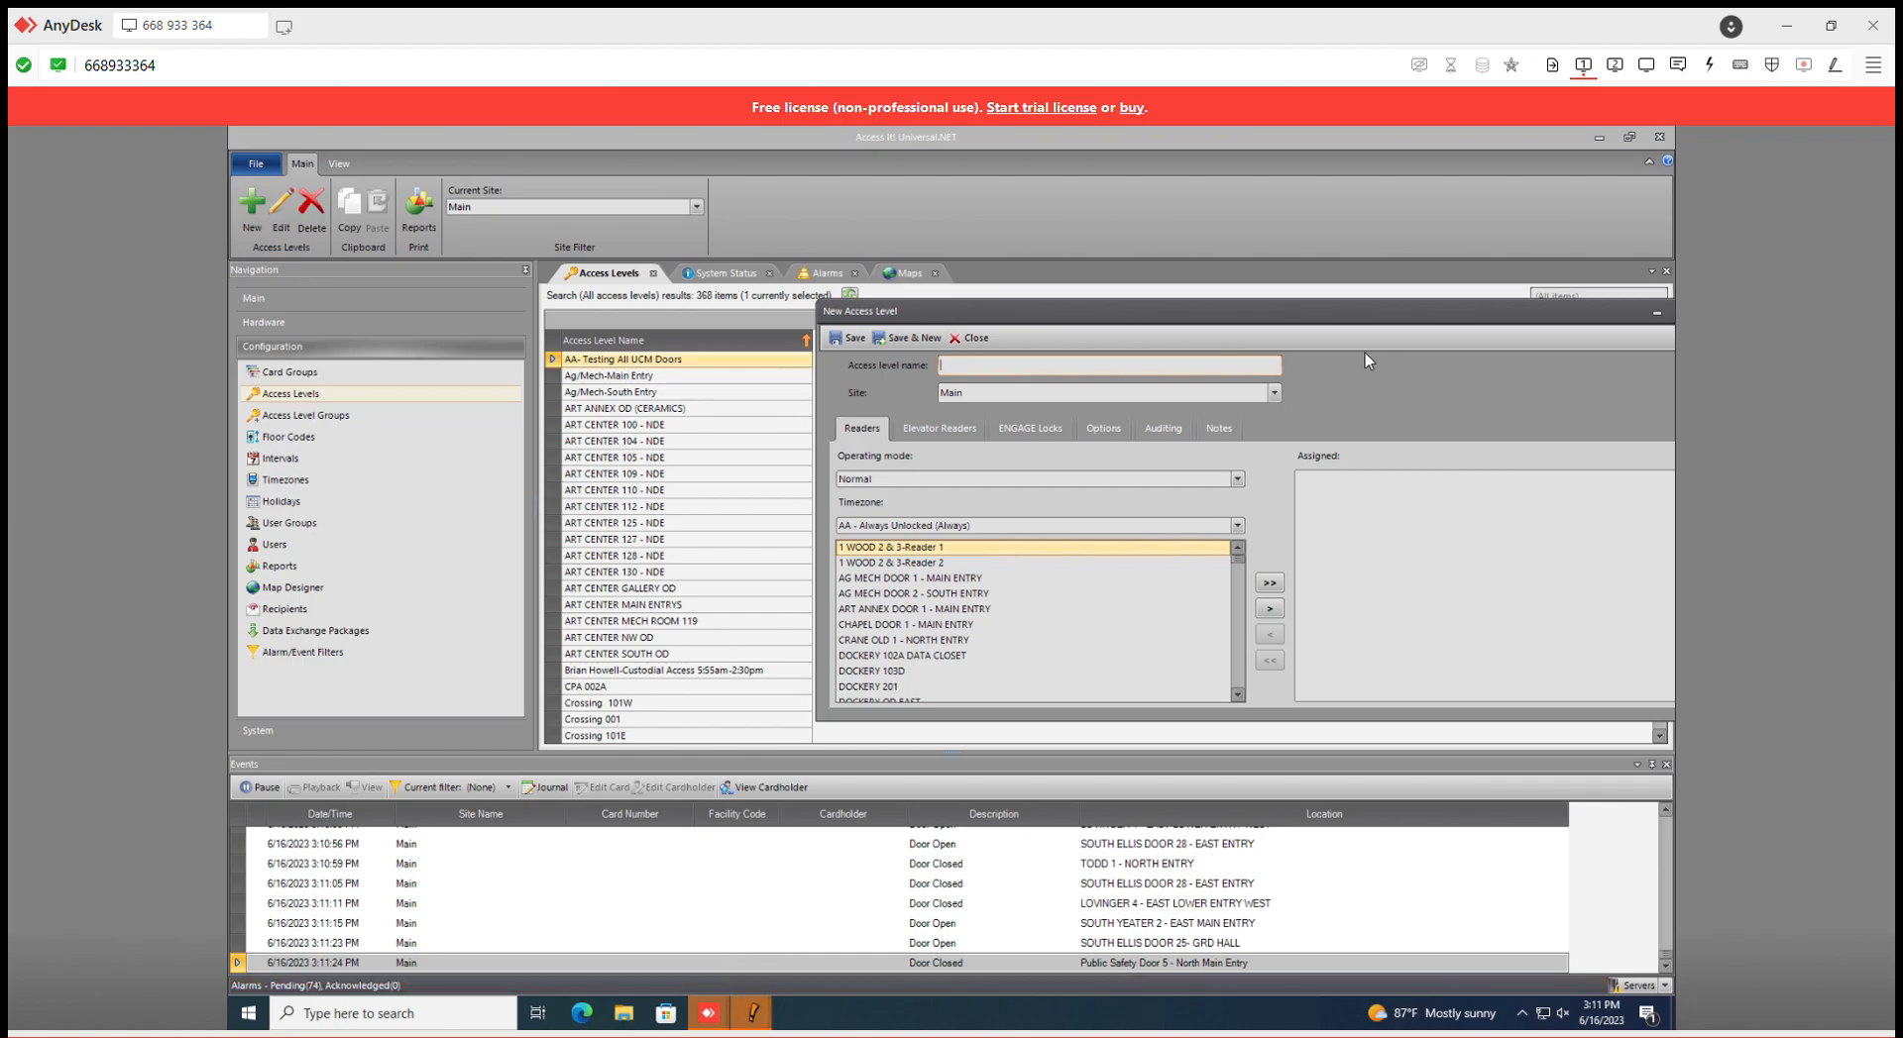
drag(1178, 317, 1064, 301)
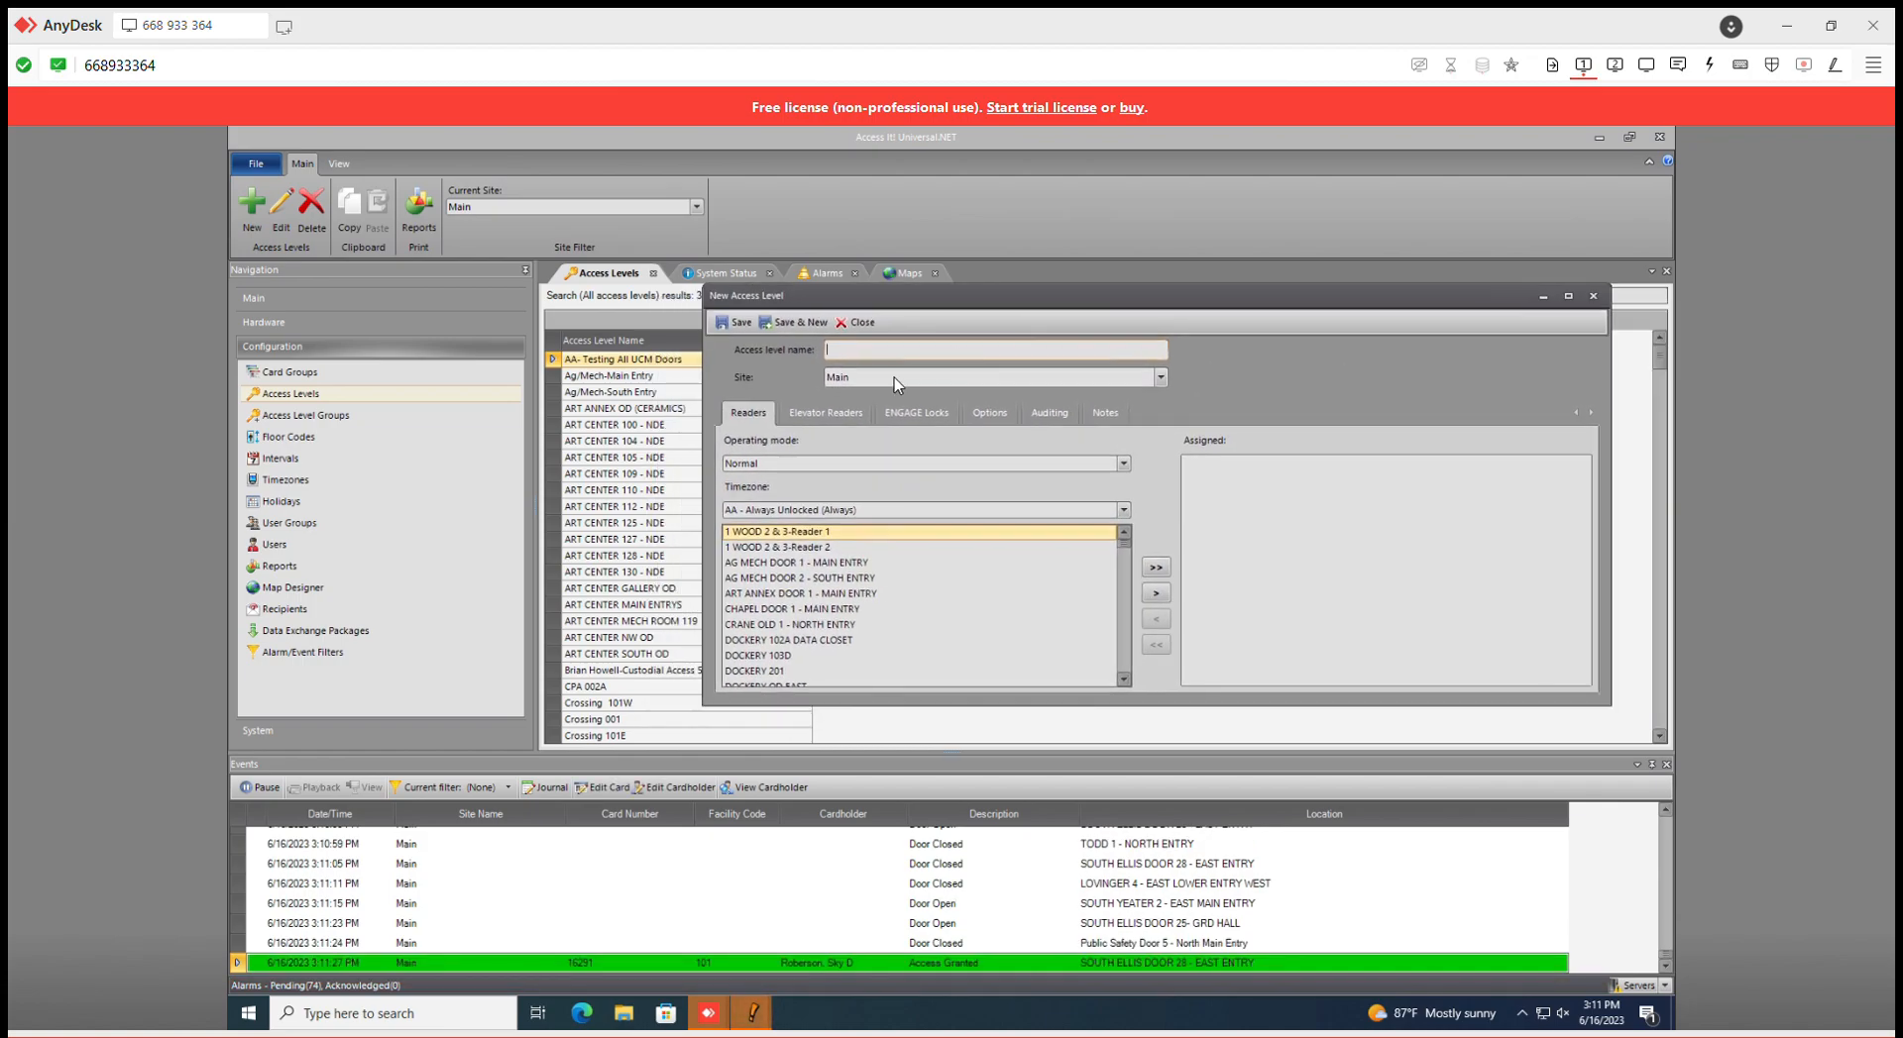
click(922, 353)
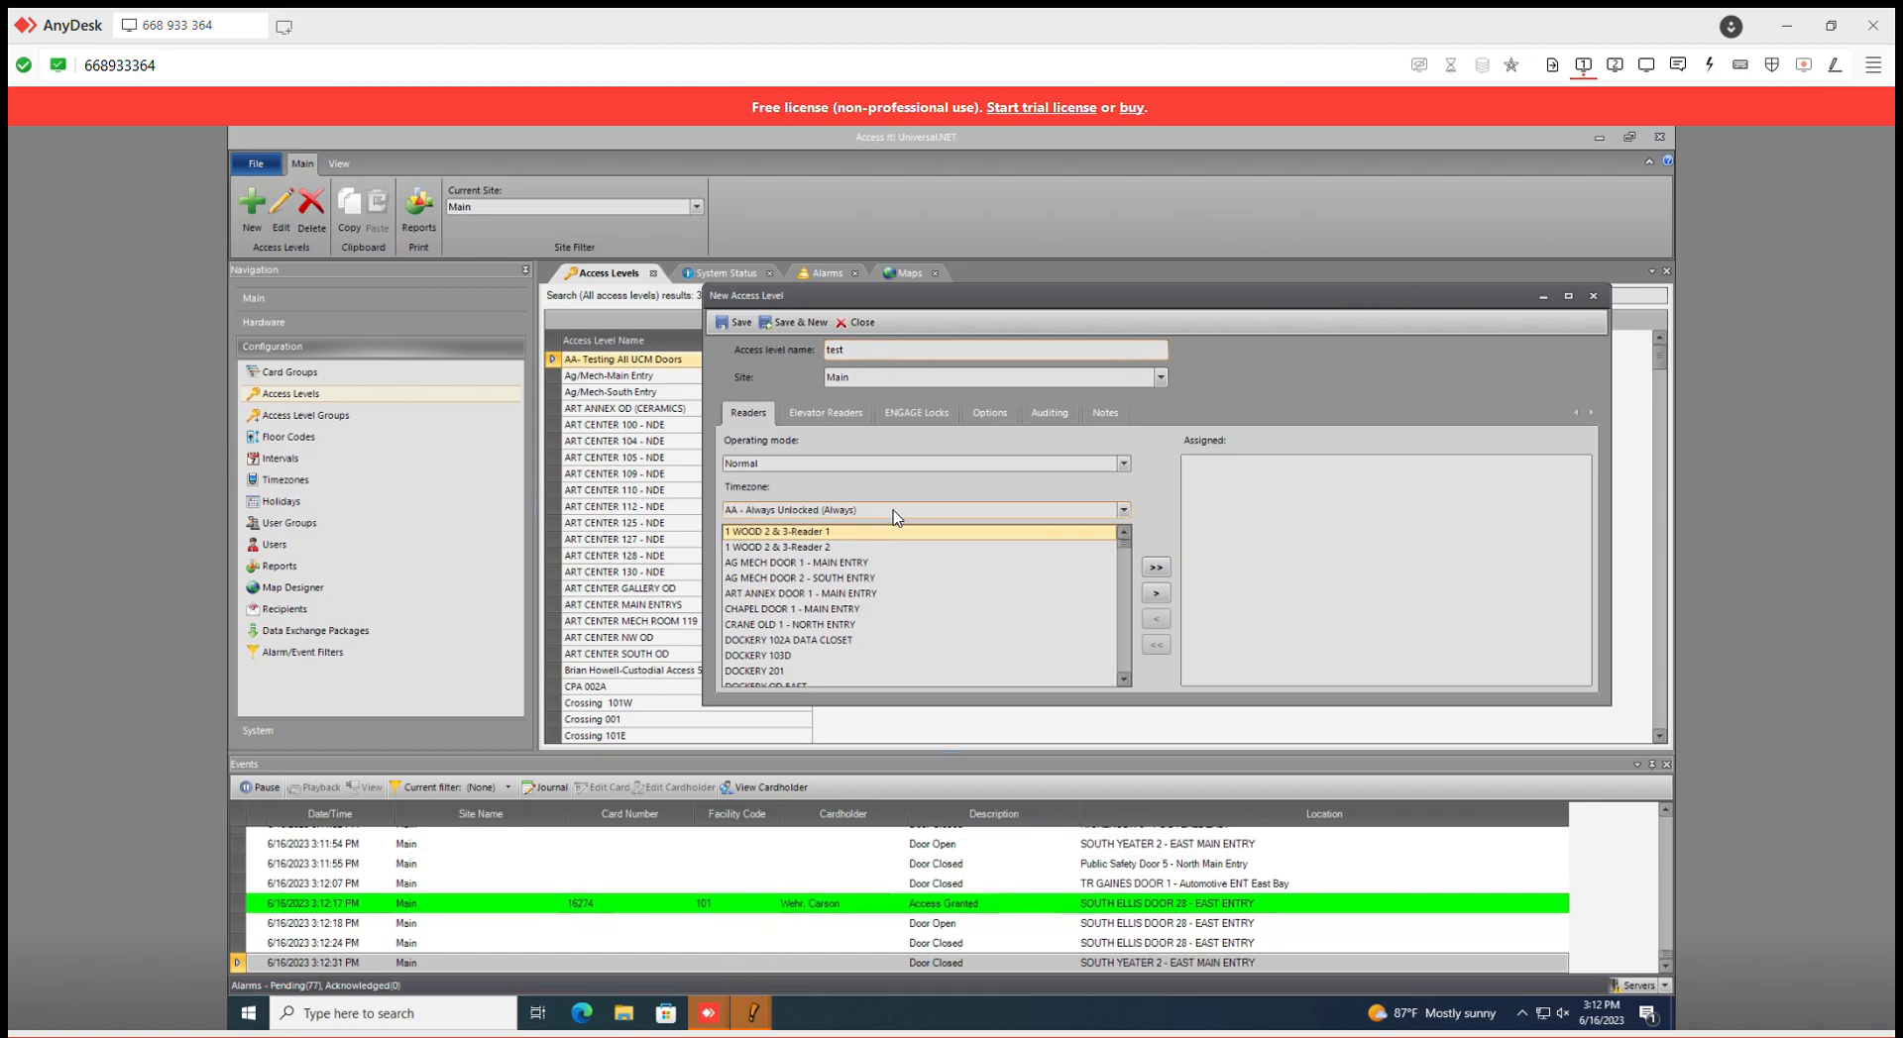
- Assign DOCKERY 102A DATA CLOSET, 103D, 201, OD EAST and OD WEST under AA - Always Unlocked
scroll(876, 615, down, 2)
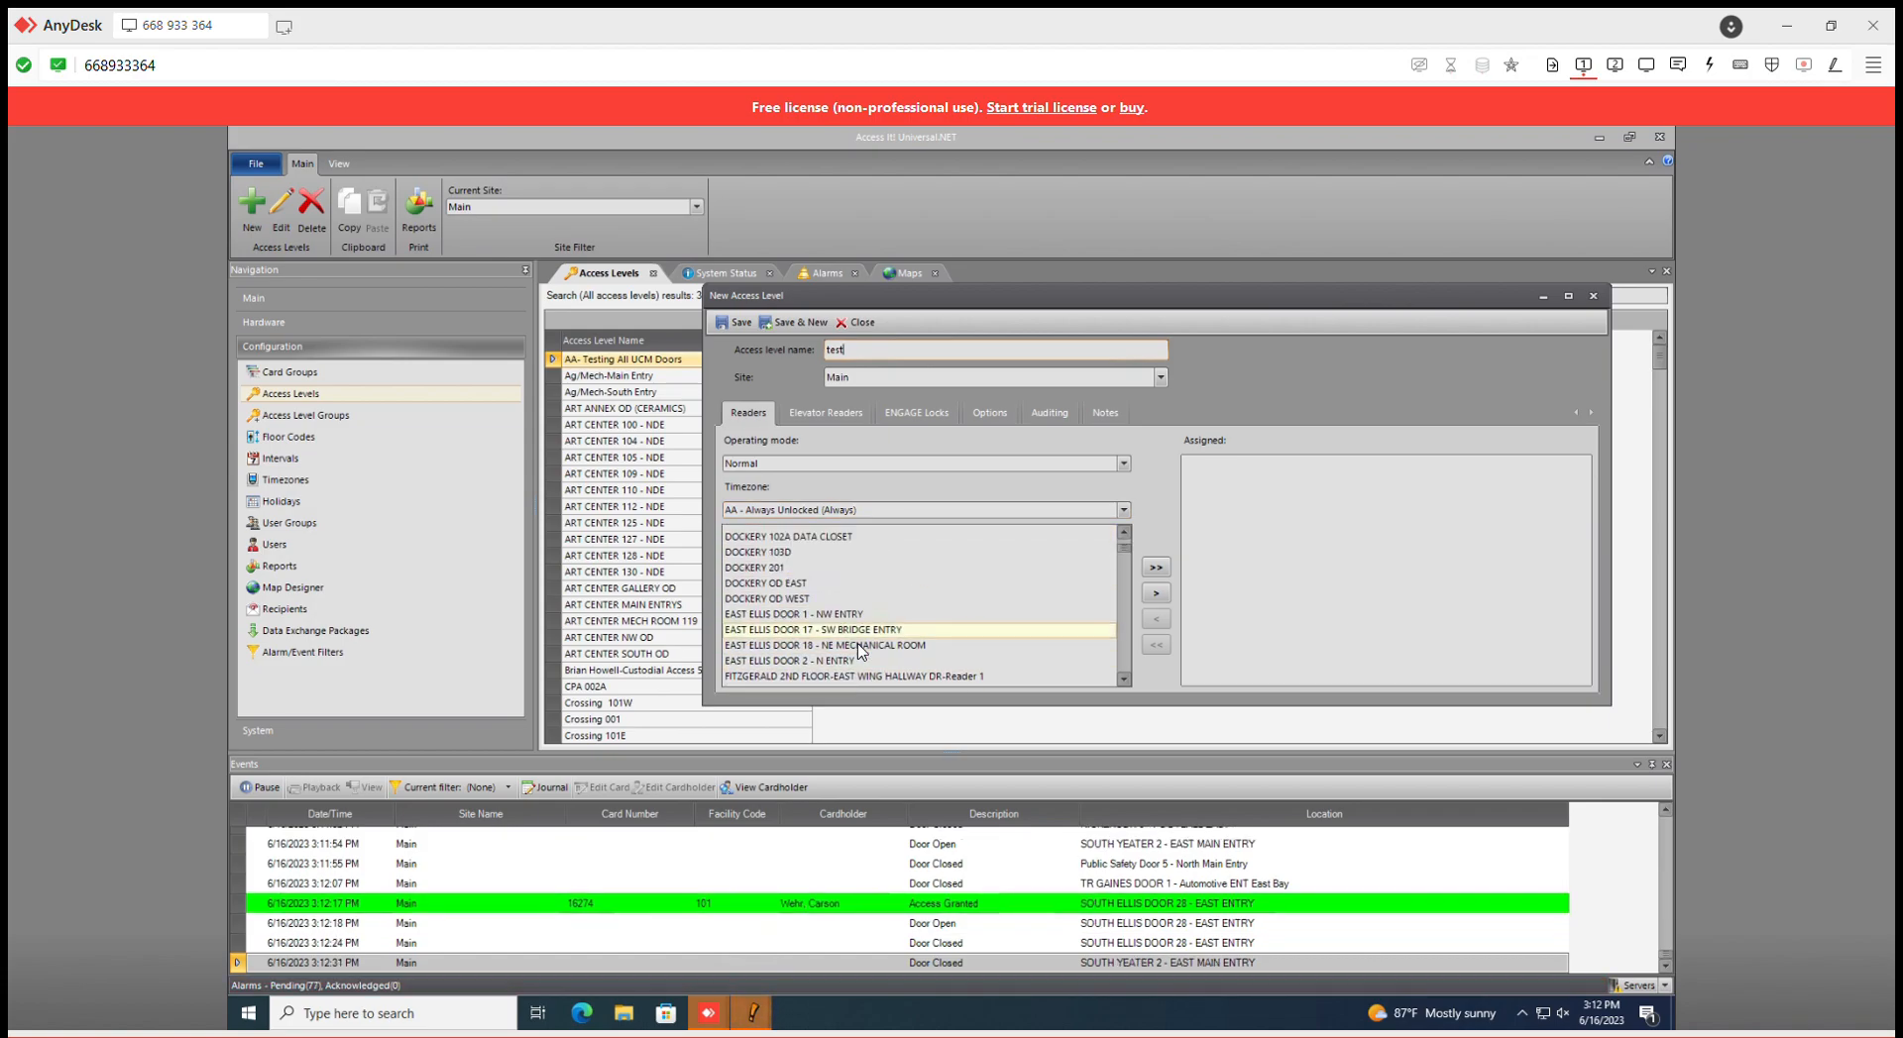
scroll(860, 651, up, 1)
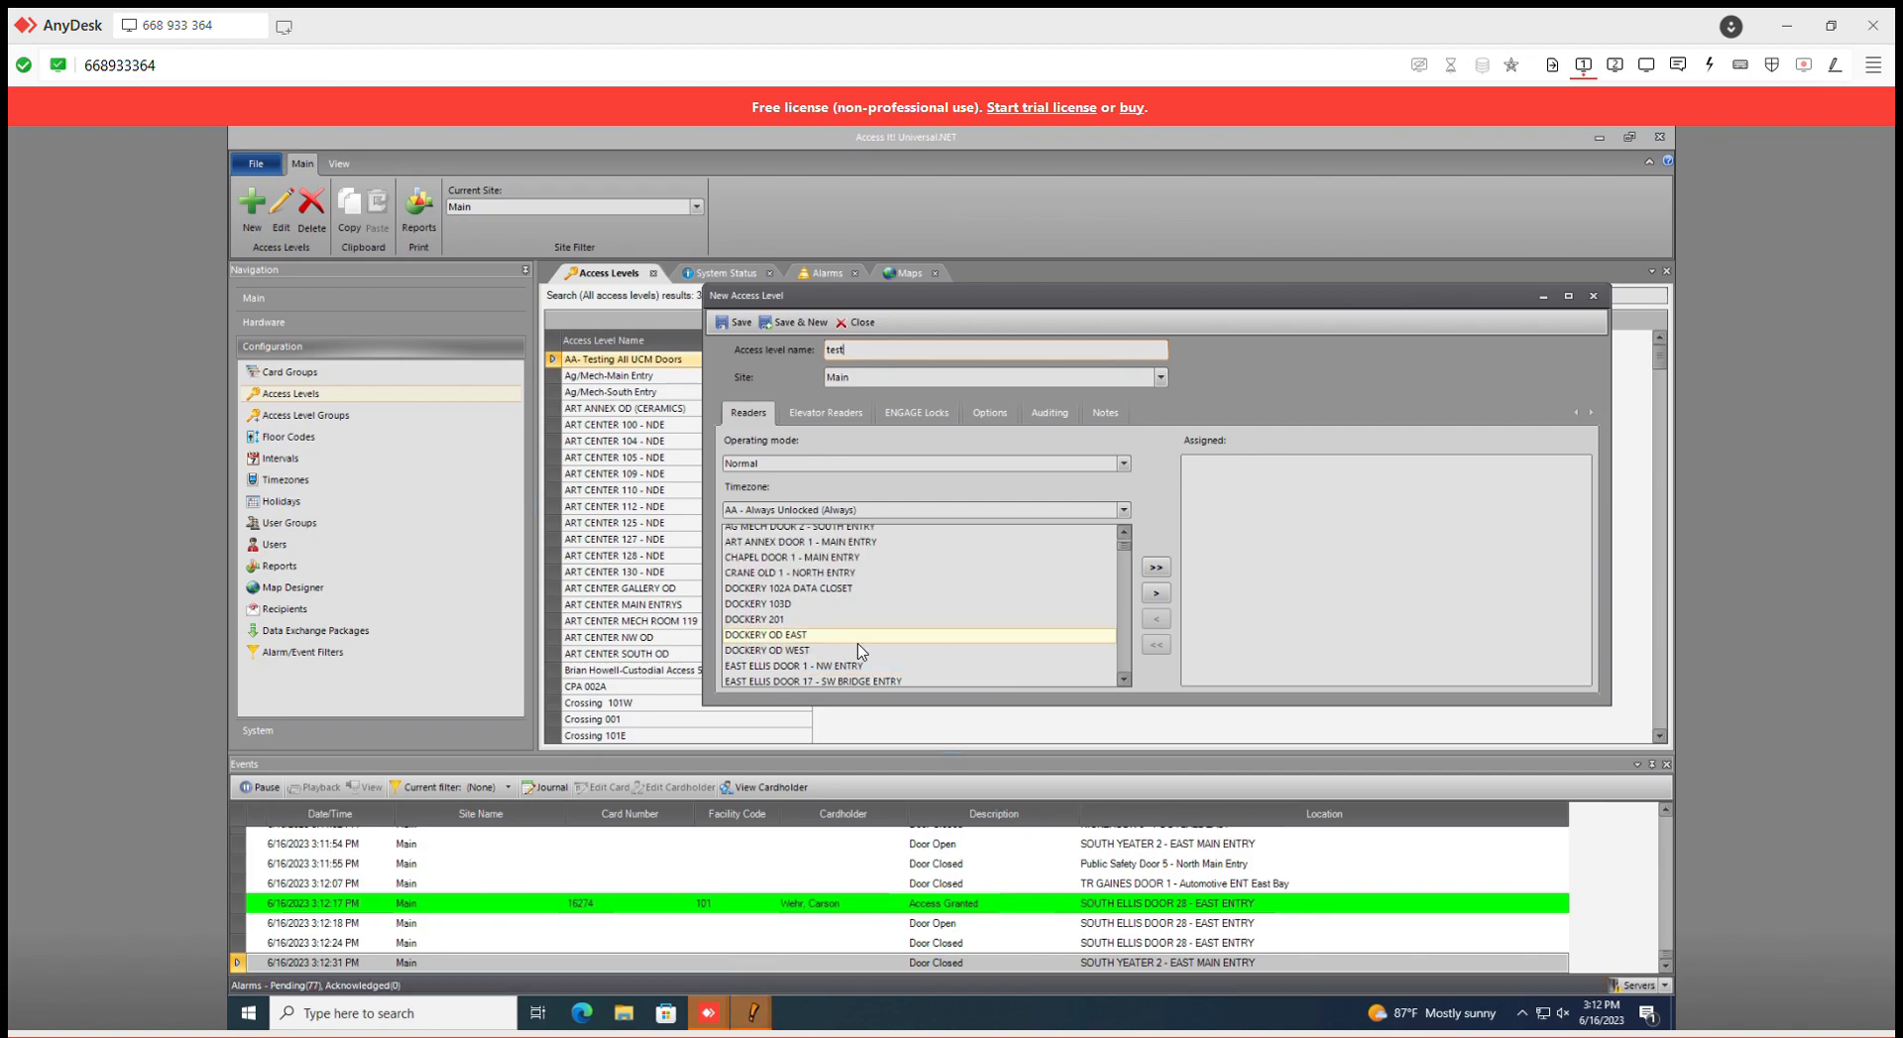
double_click(809, 590)
double_click(810, 590)
double_click(810, 590)
double_click(810, 590)
double_click(810, 590)
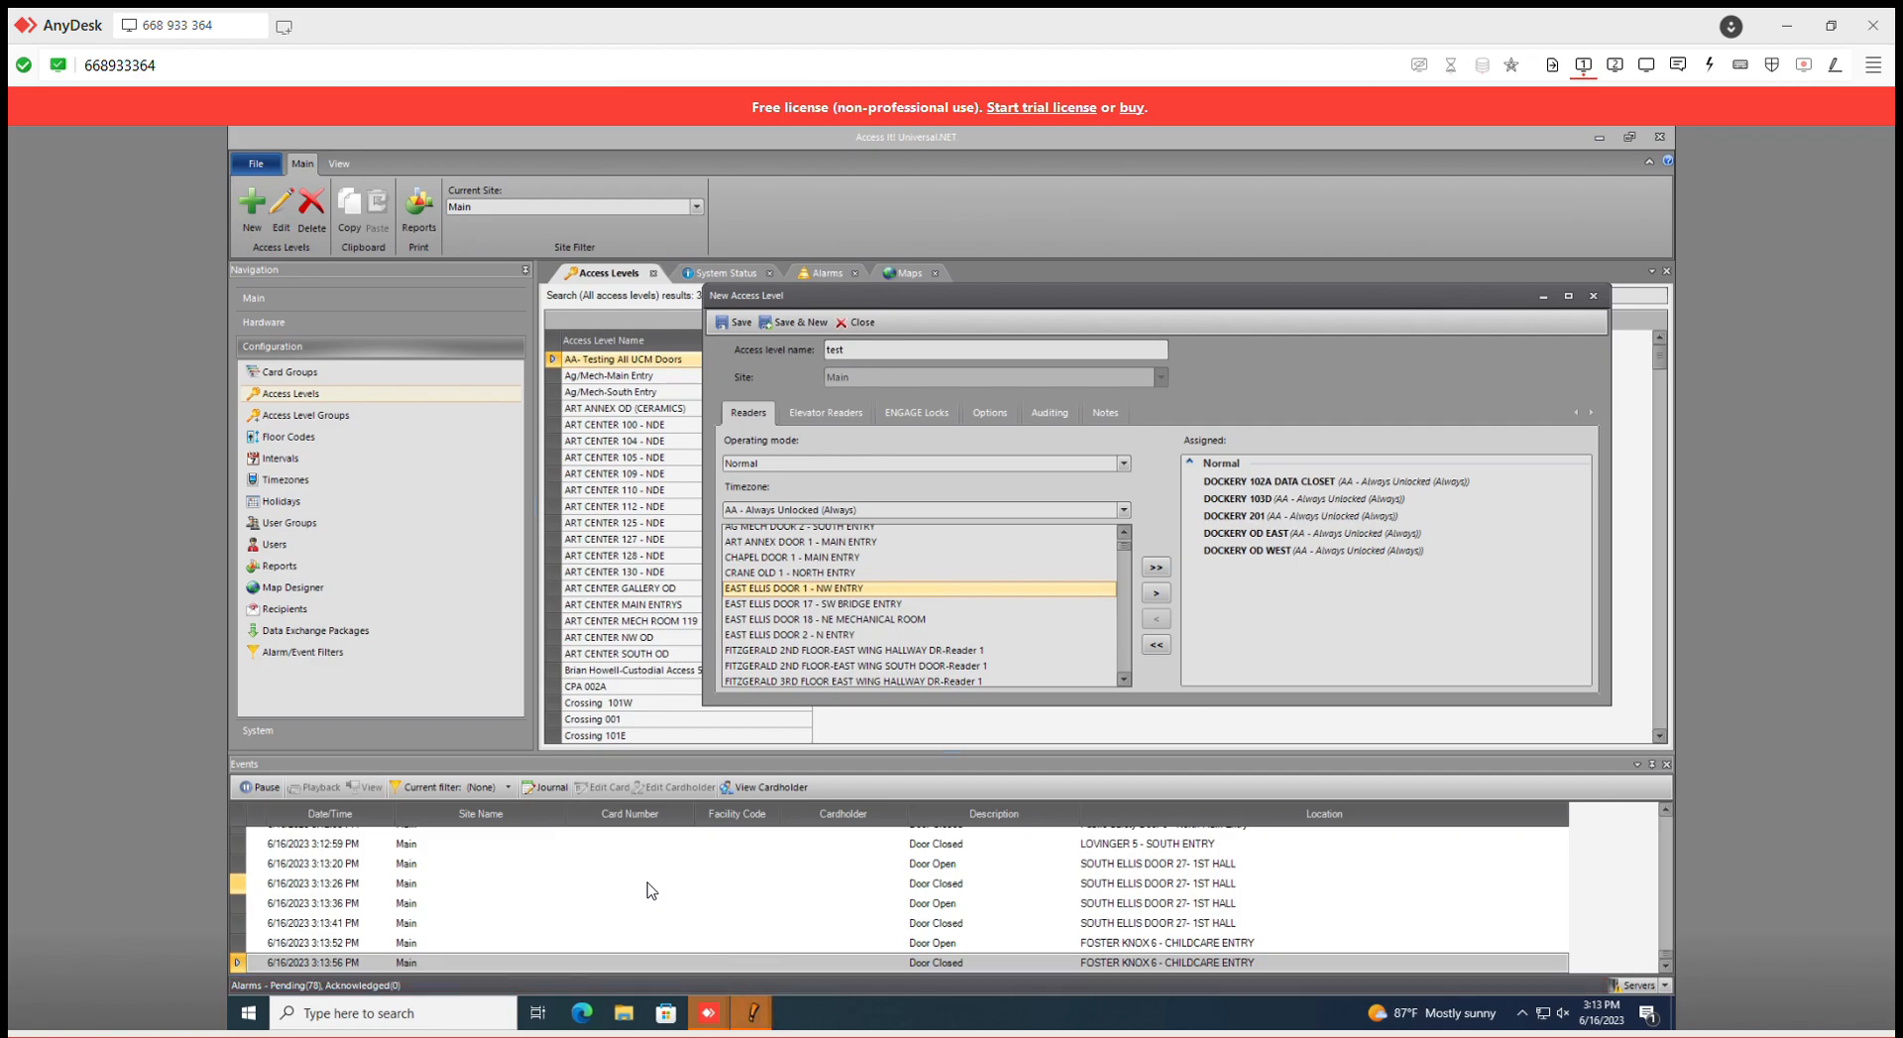
- Unassign DOCKERY OD WEST, OD EAST, 201, 103D and 102A DATA CLOSET from the test access level
click(1366, 550)
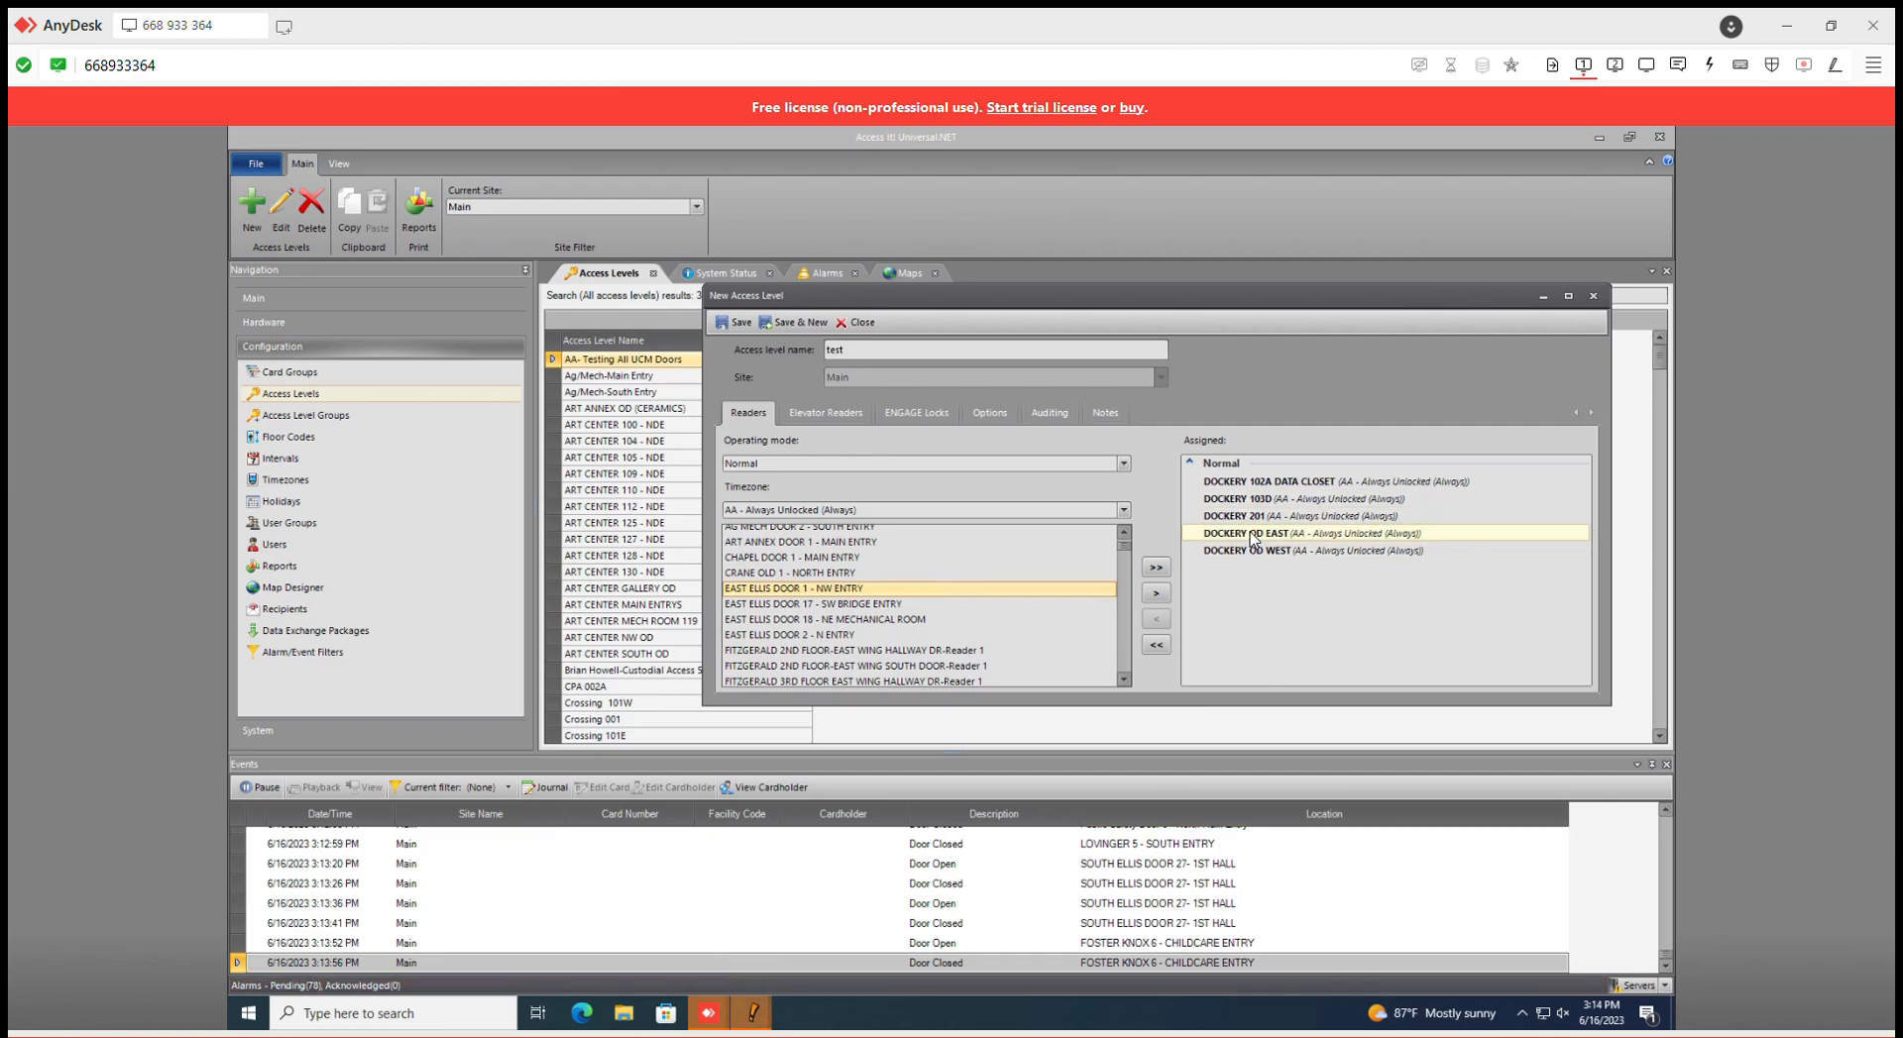
double_click(1354, 551)
double_click(1351, 536)
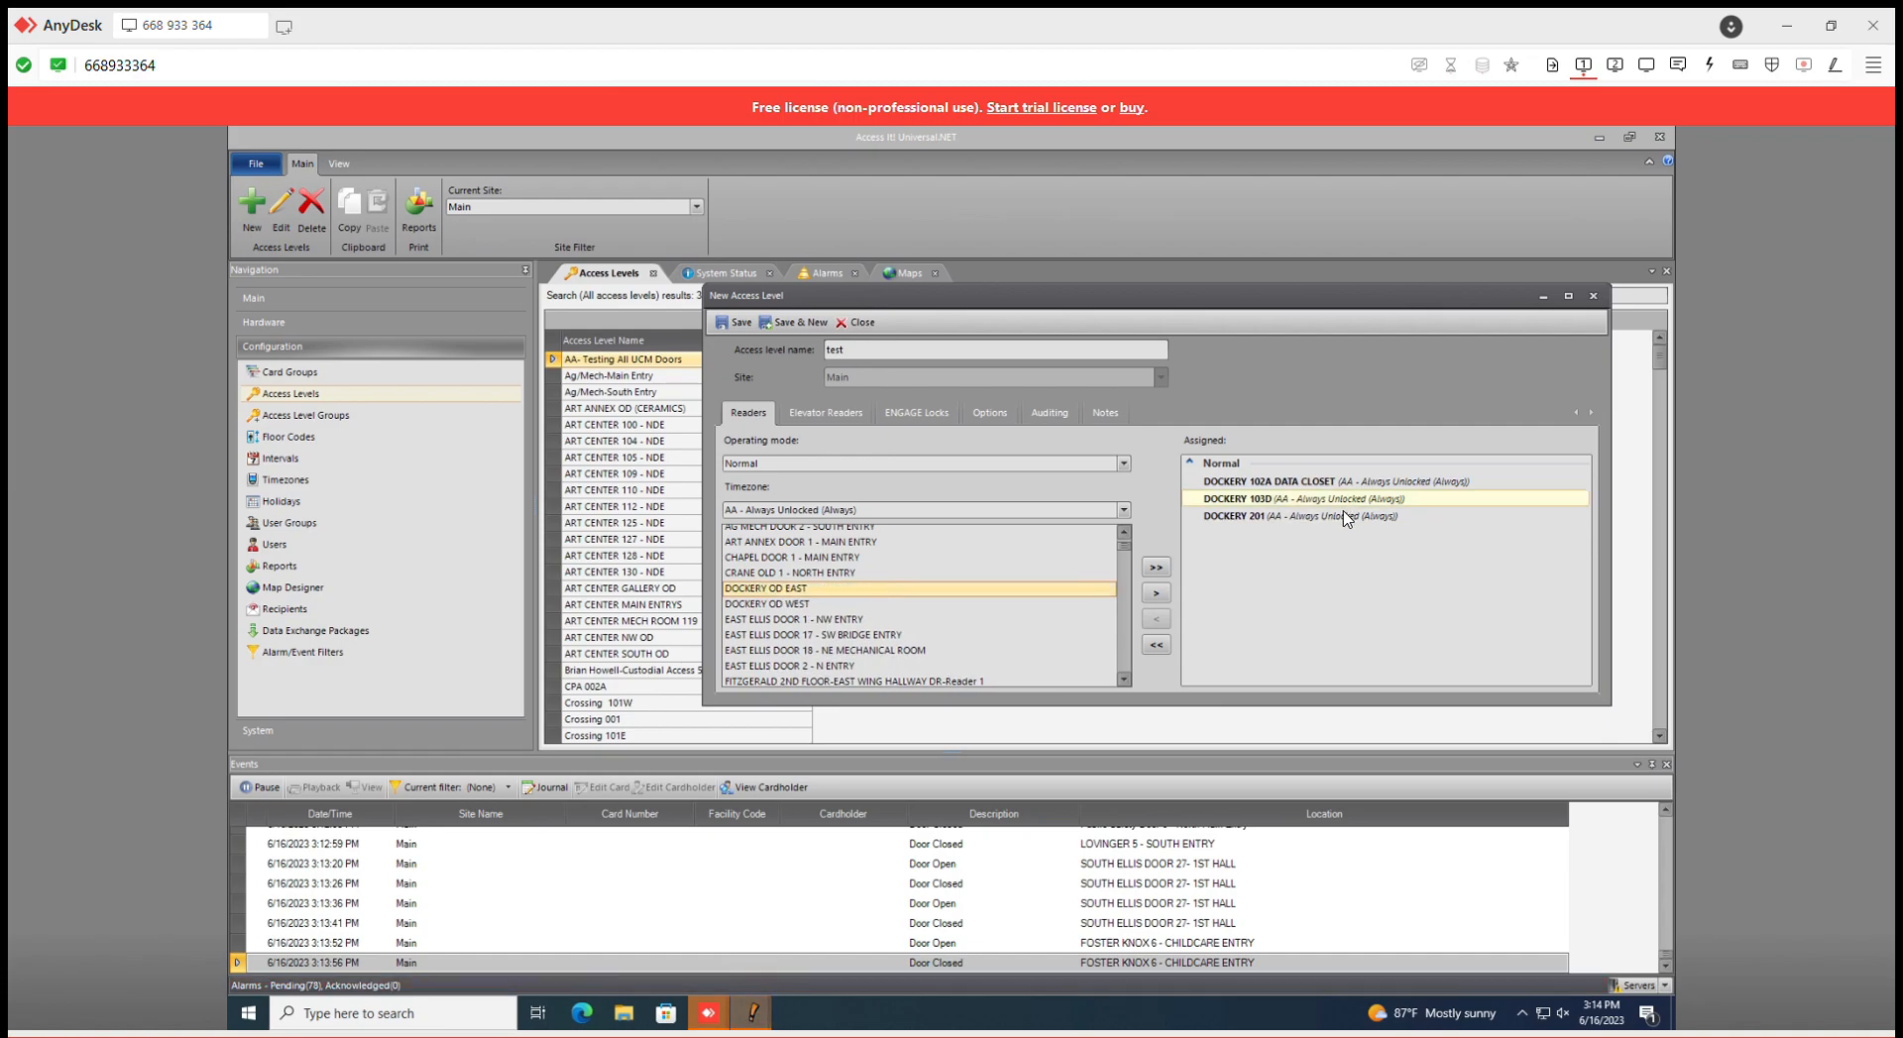
double_click(1347, 516)
double_click(1351, 498)
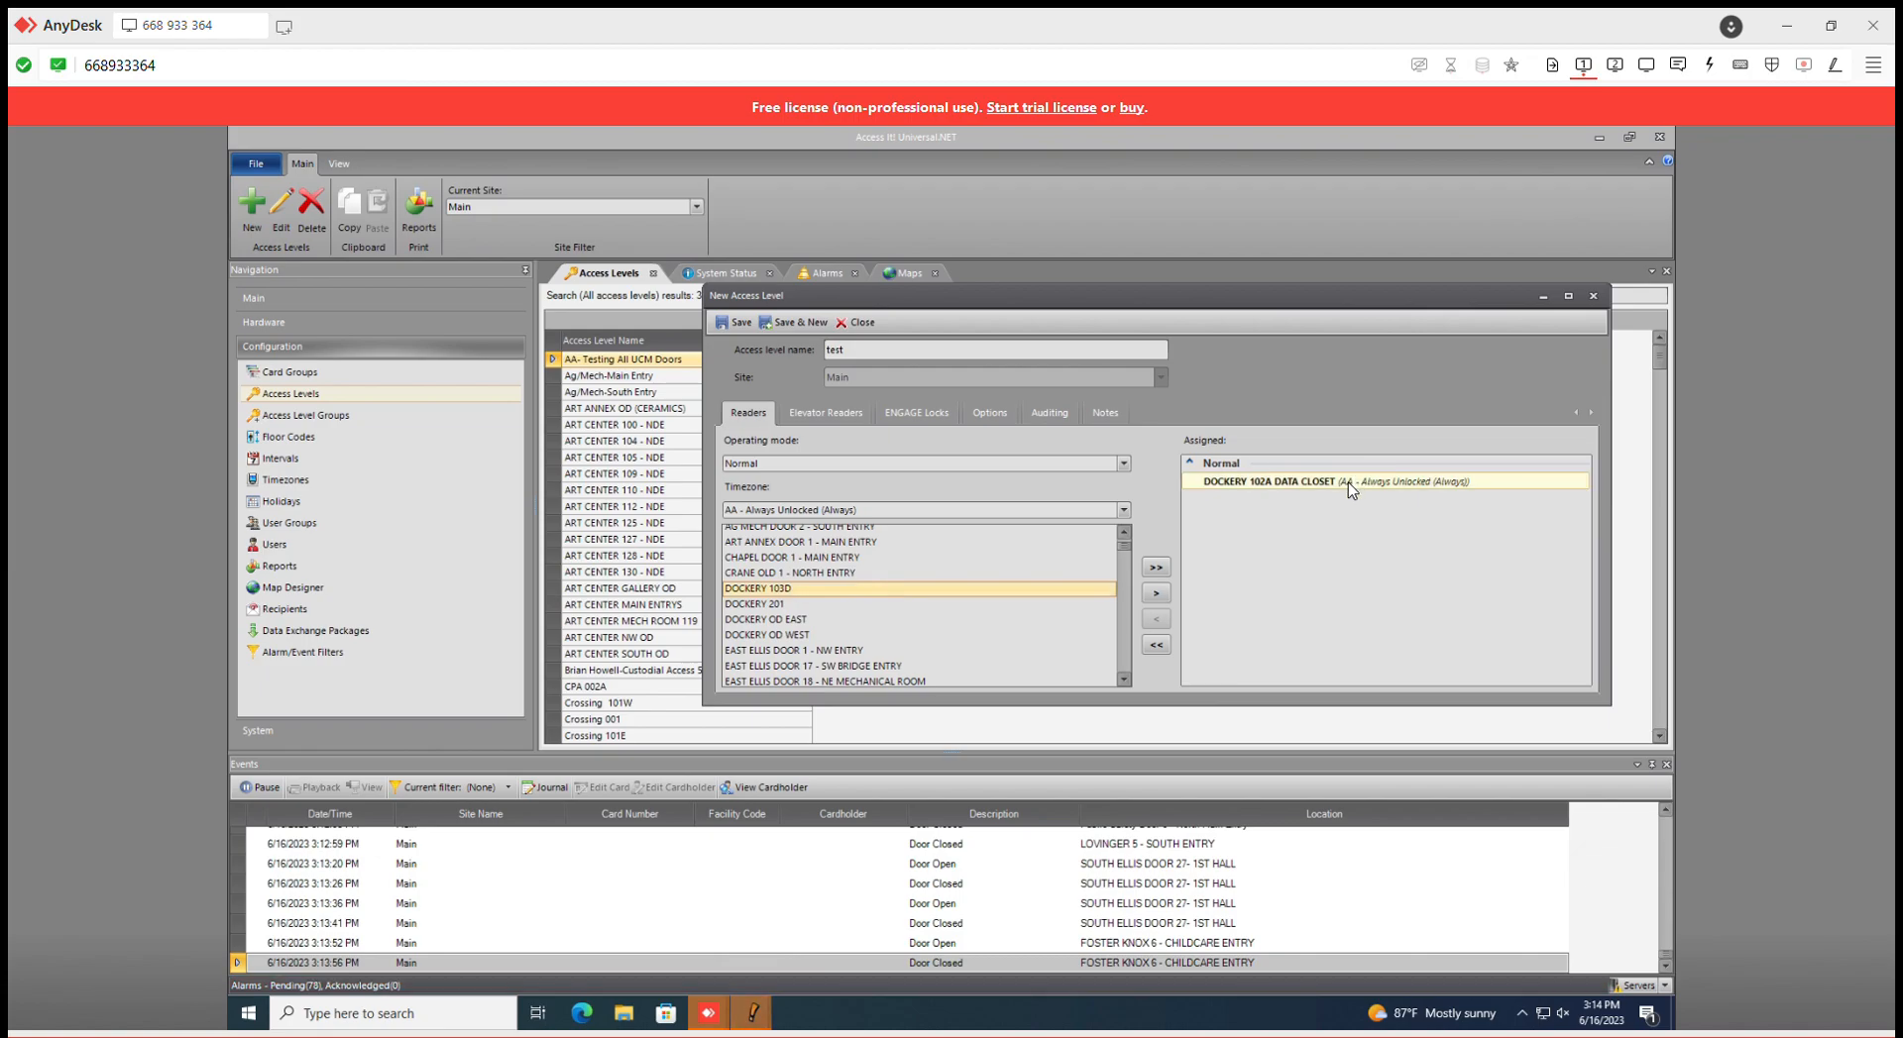
double_click(1352, 482)
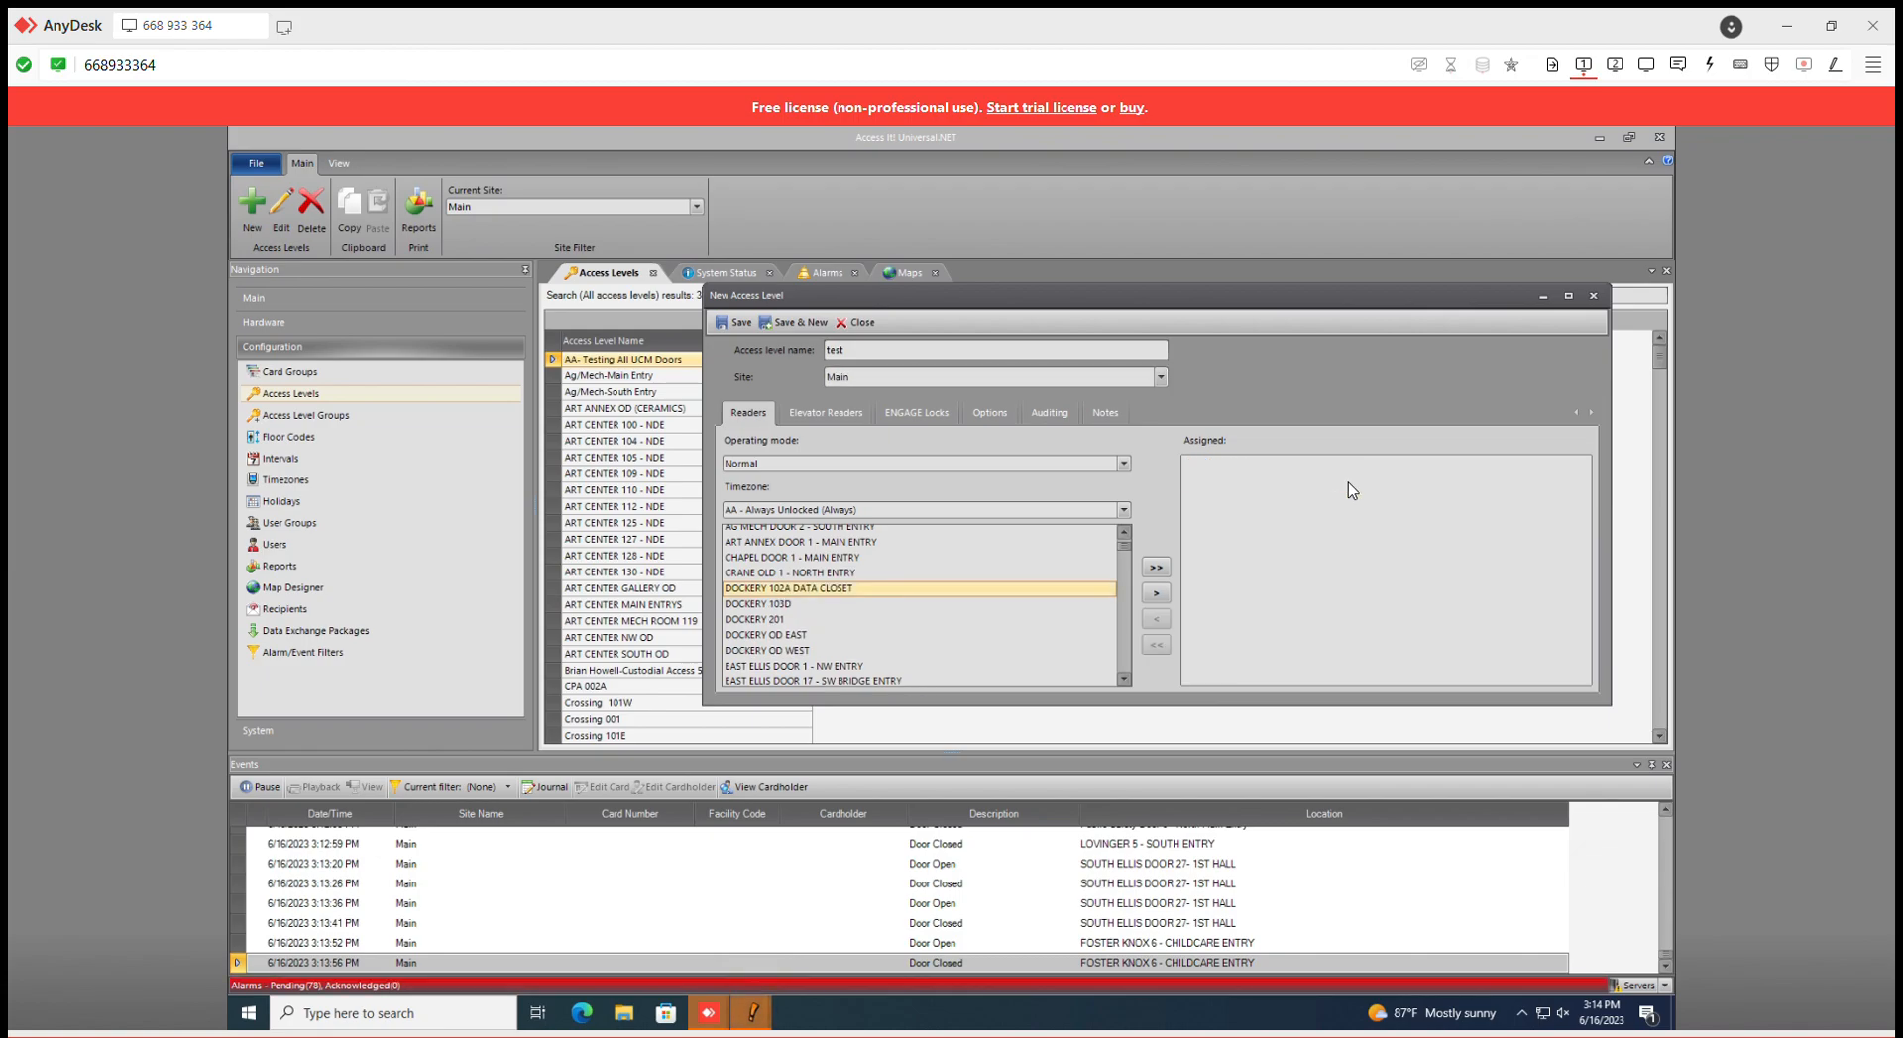
- Switch the timezone to DOCKERY 7:30AM - 4:30PM and assign DOCKERY 102A DATA CLOSET with it
click(1124, 532)
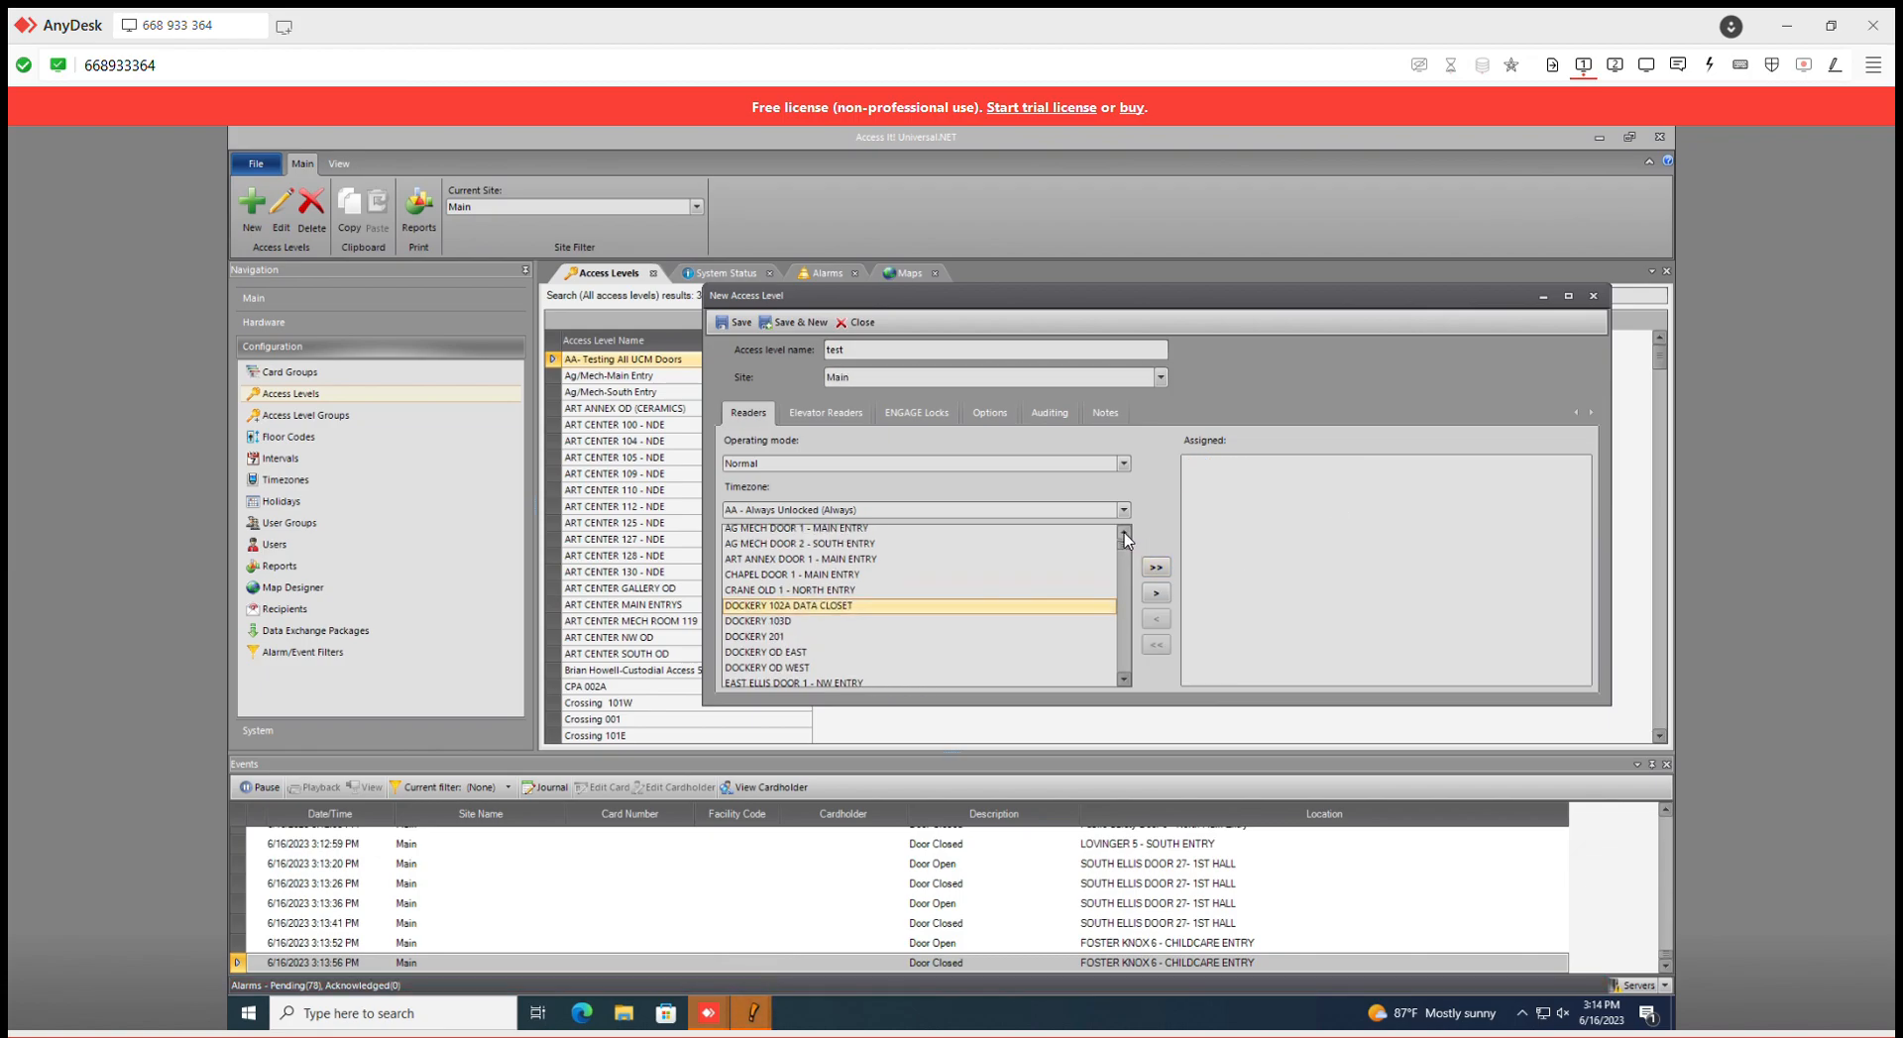
double_click(1124, 535)
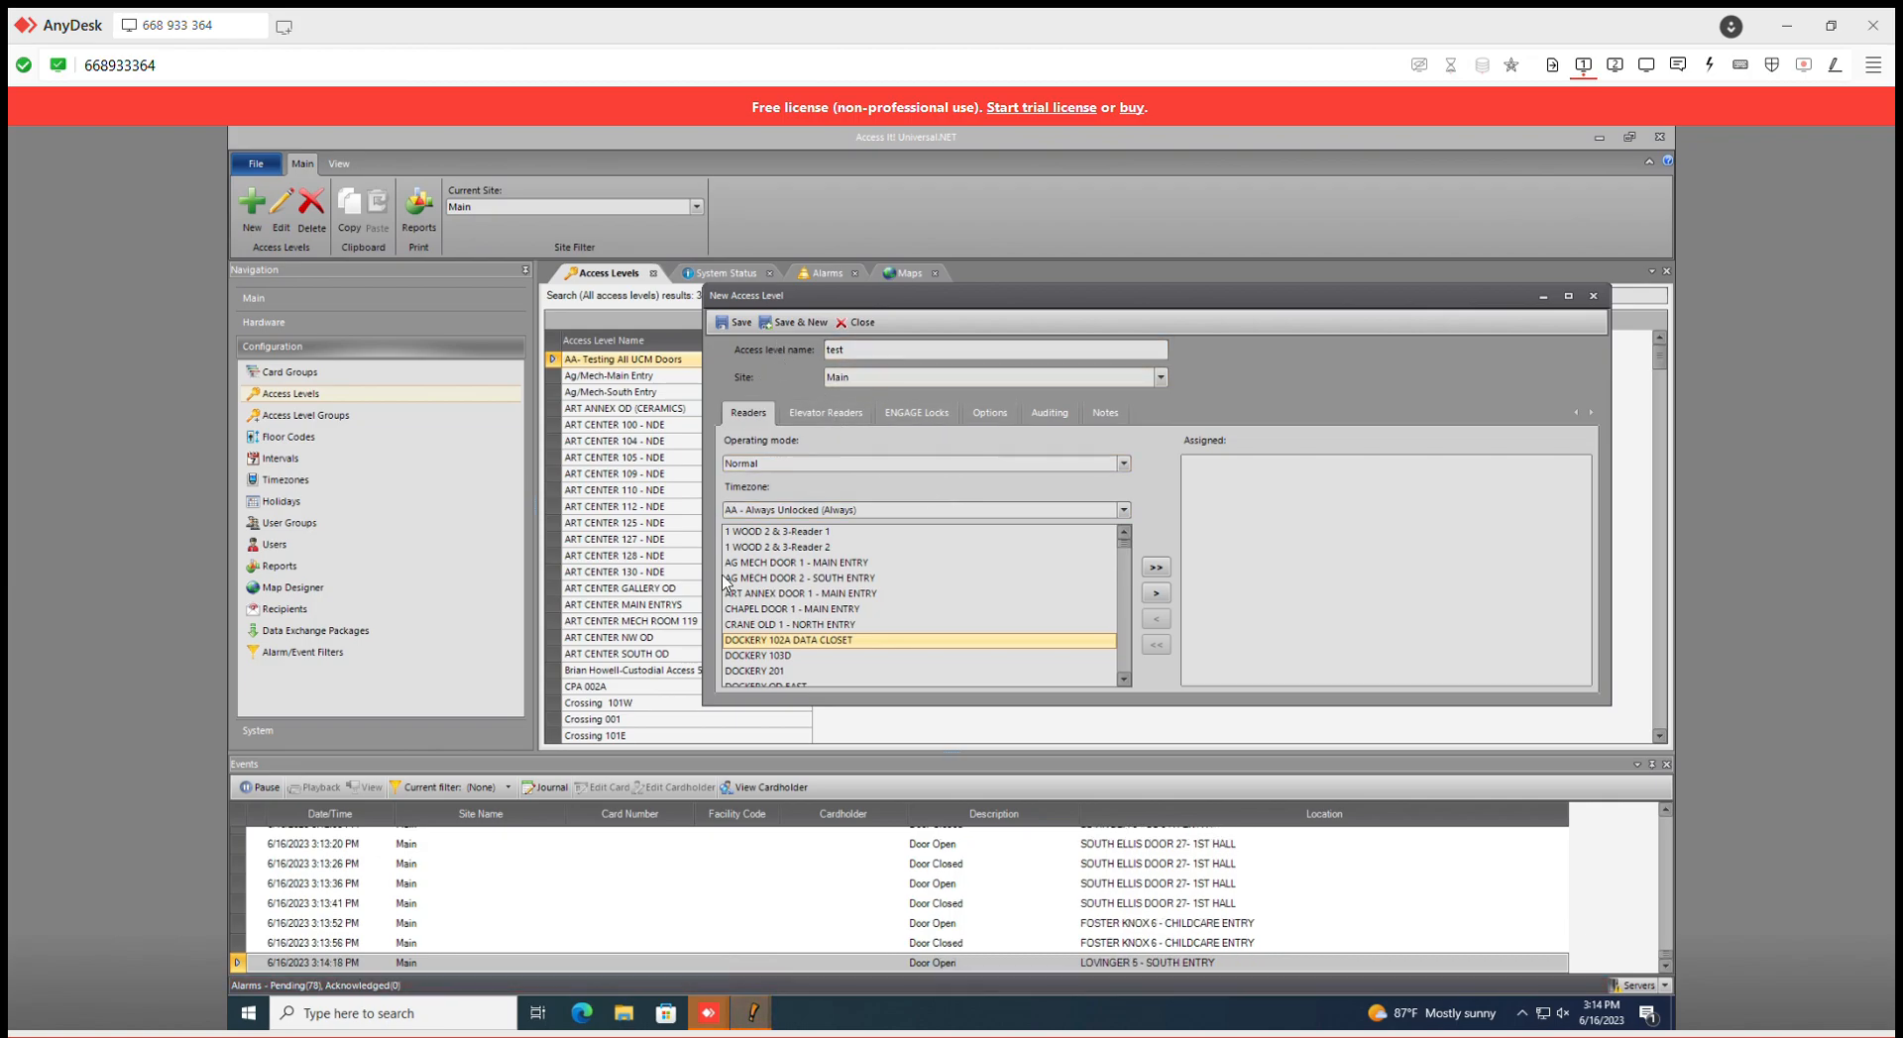
scroll(940, 646, down, 1)
click(907, 604)
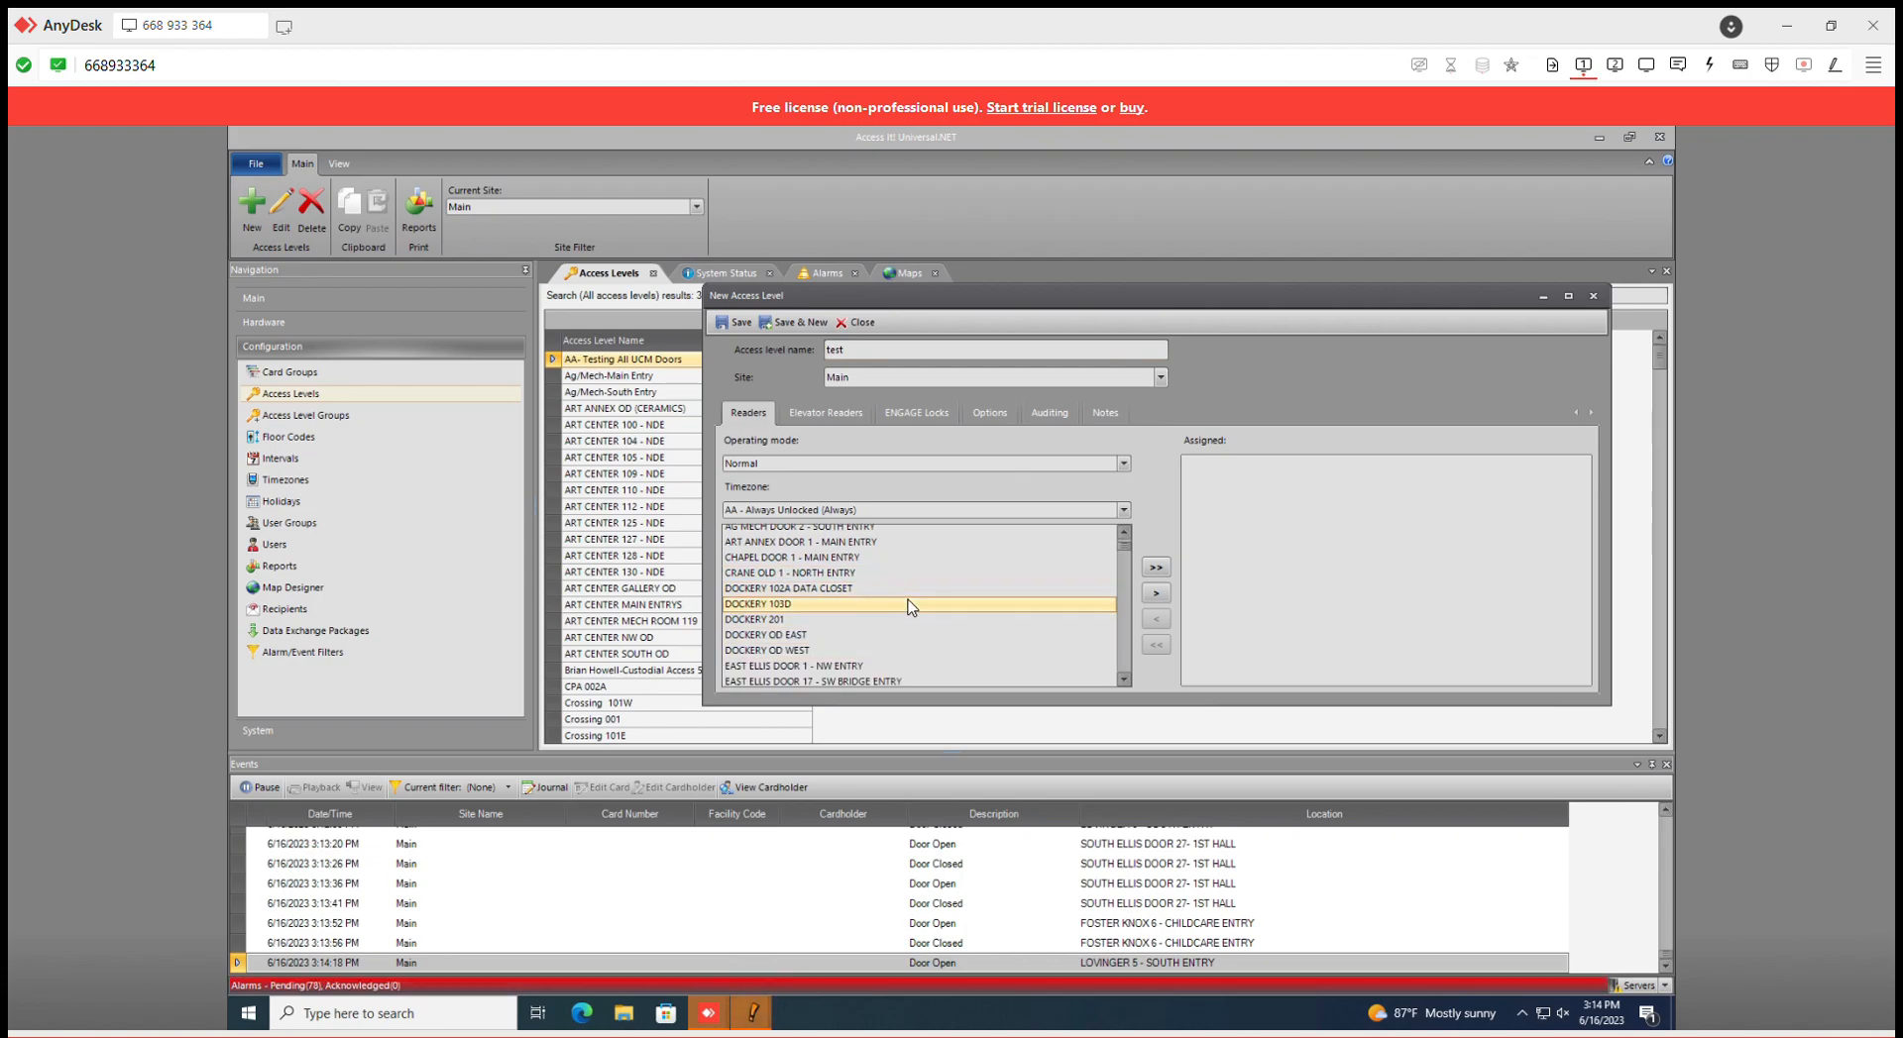
click(1127, 507)
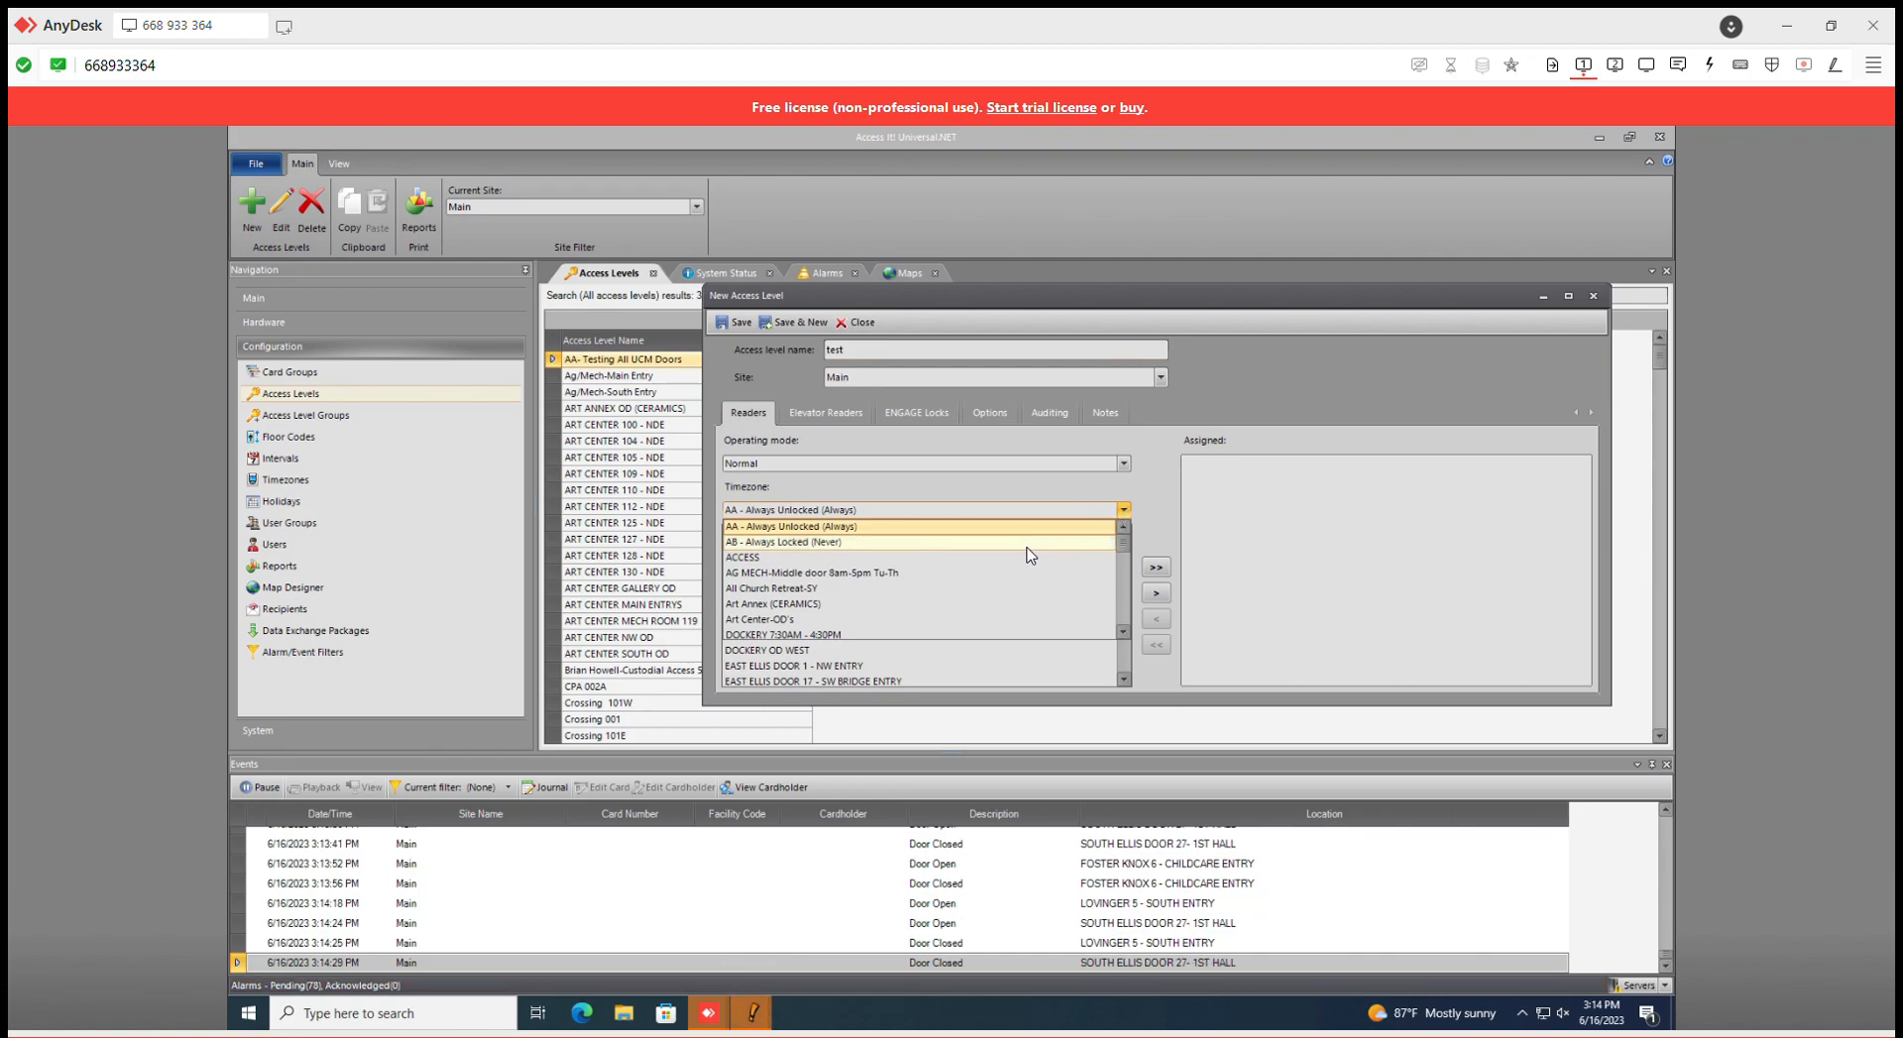
scroll(1026, 555, down, 1)
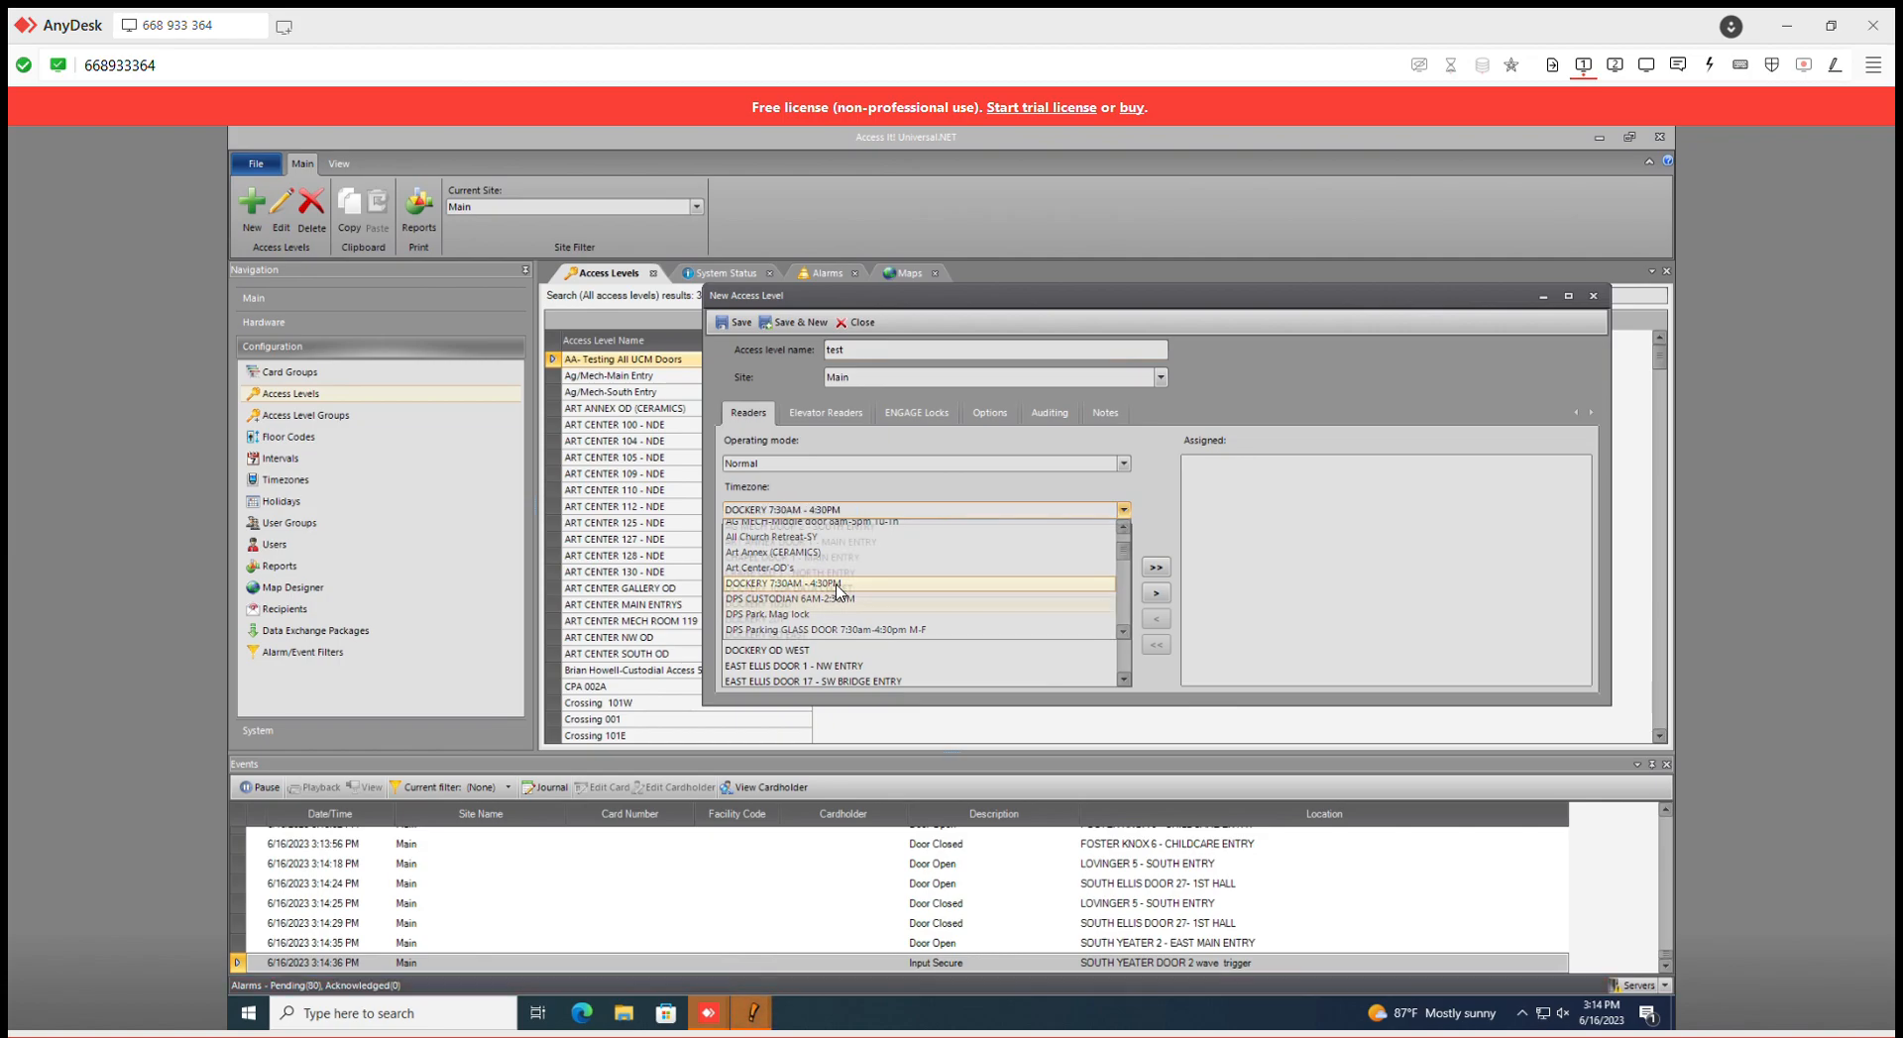
click(837, 584)
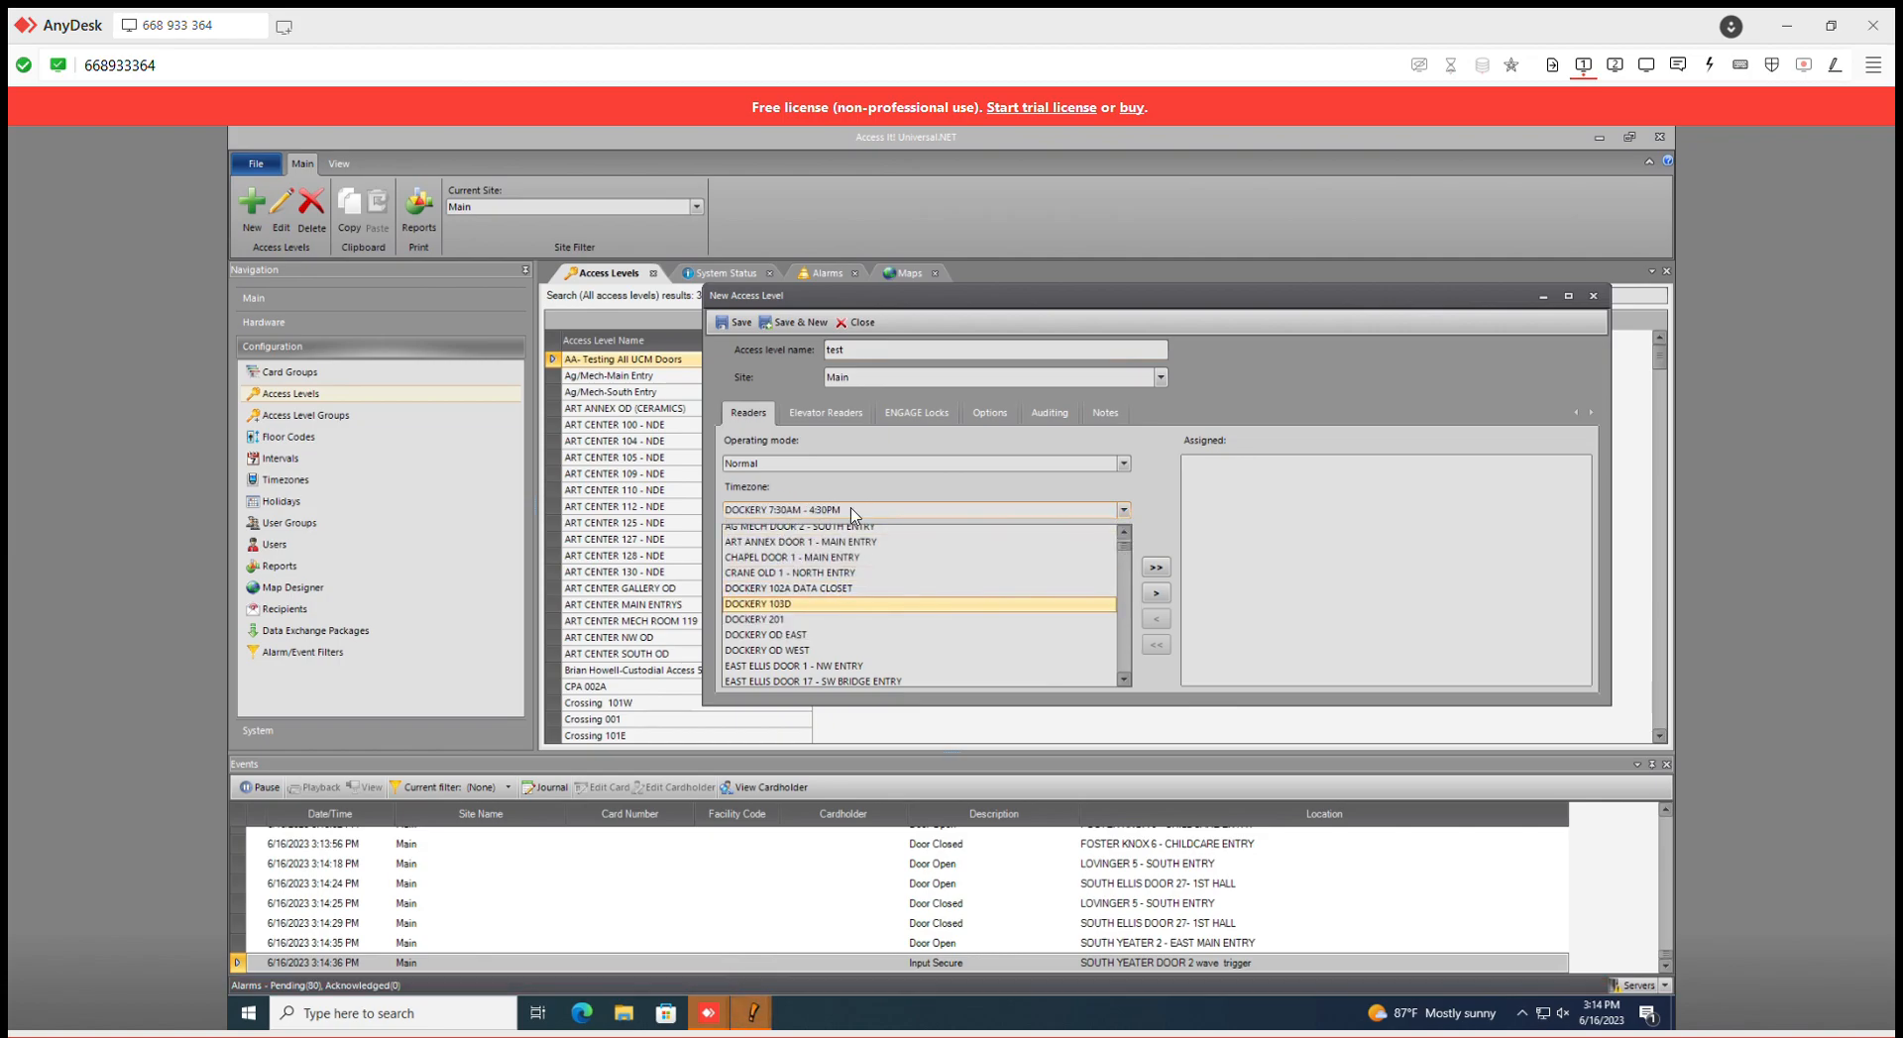
double_click(825, 588)
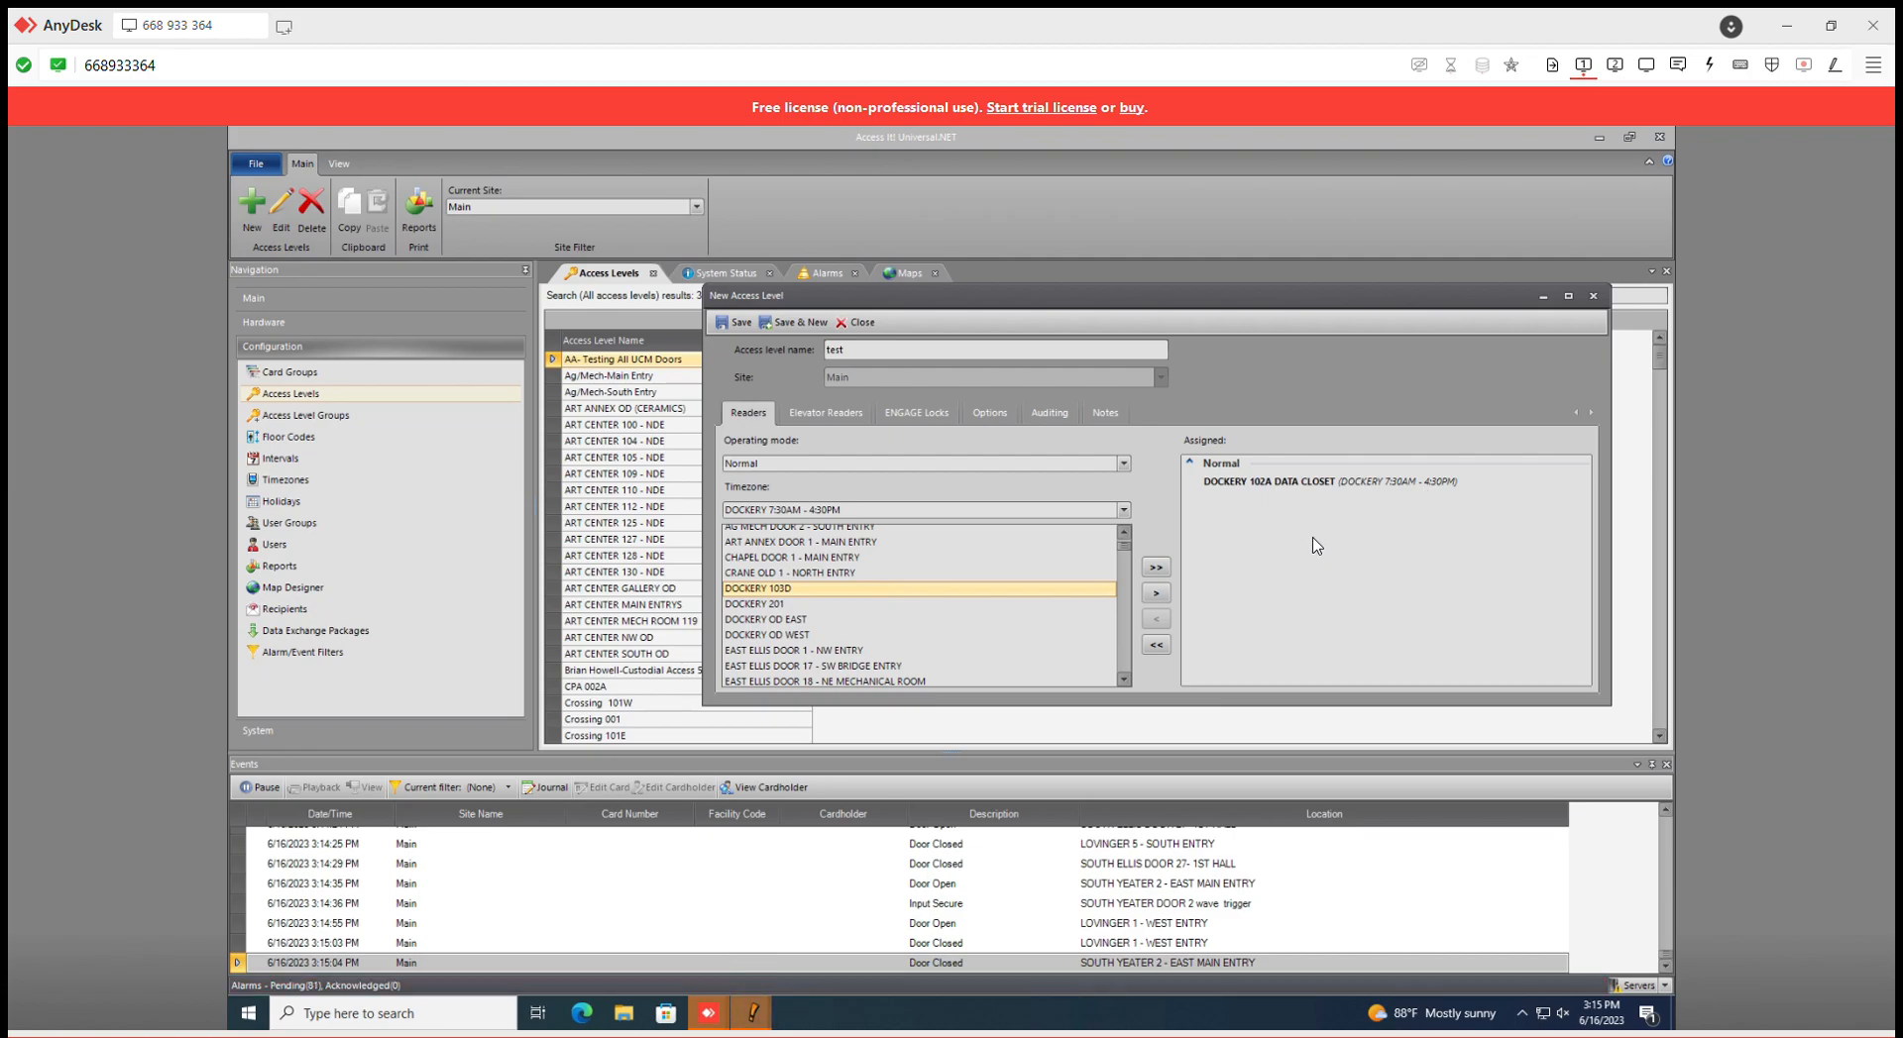
- Assign DOCKERY OD EAST and OD WEST under the DPS CUSTODIAN 6AM-2:30PM timezone
click(1123, 510)
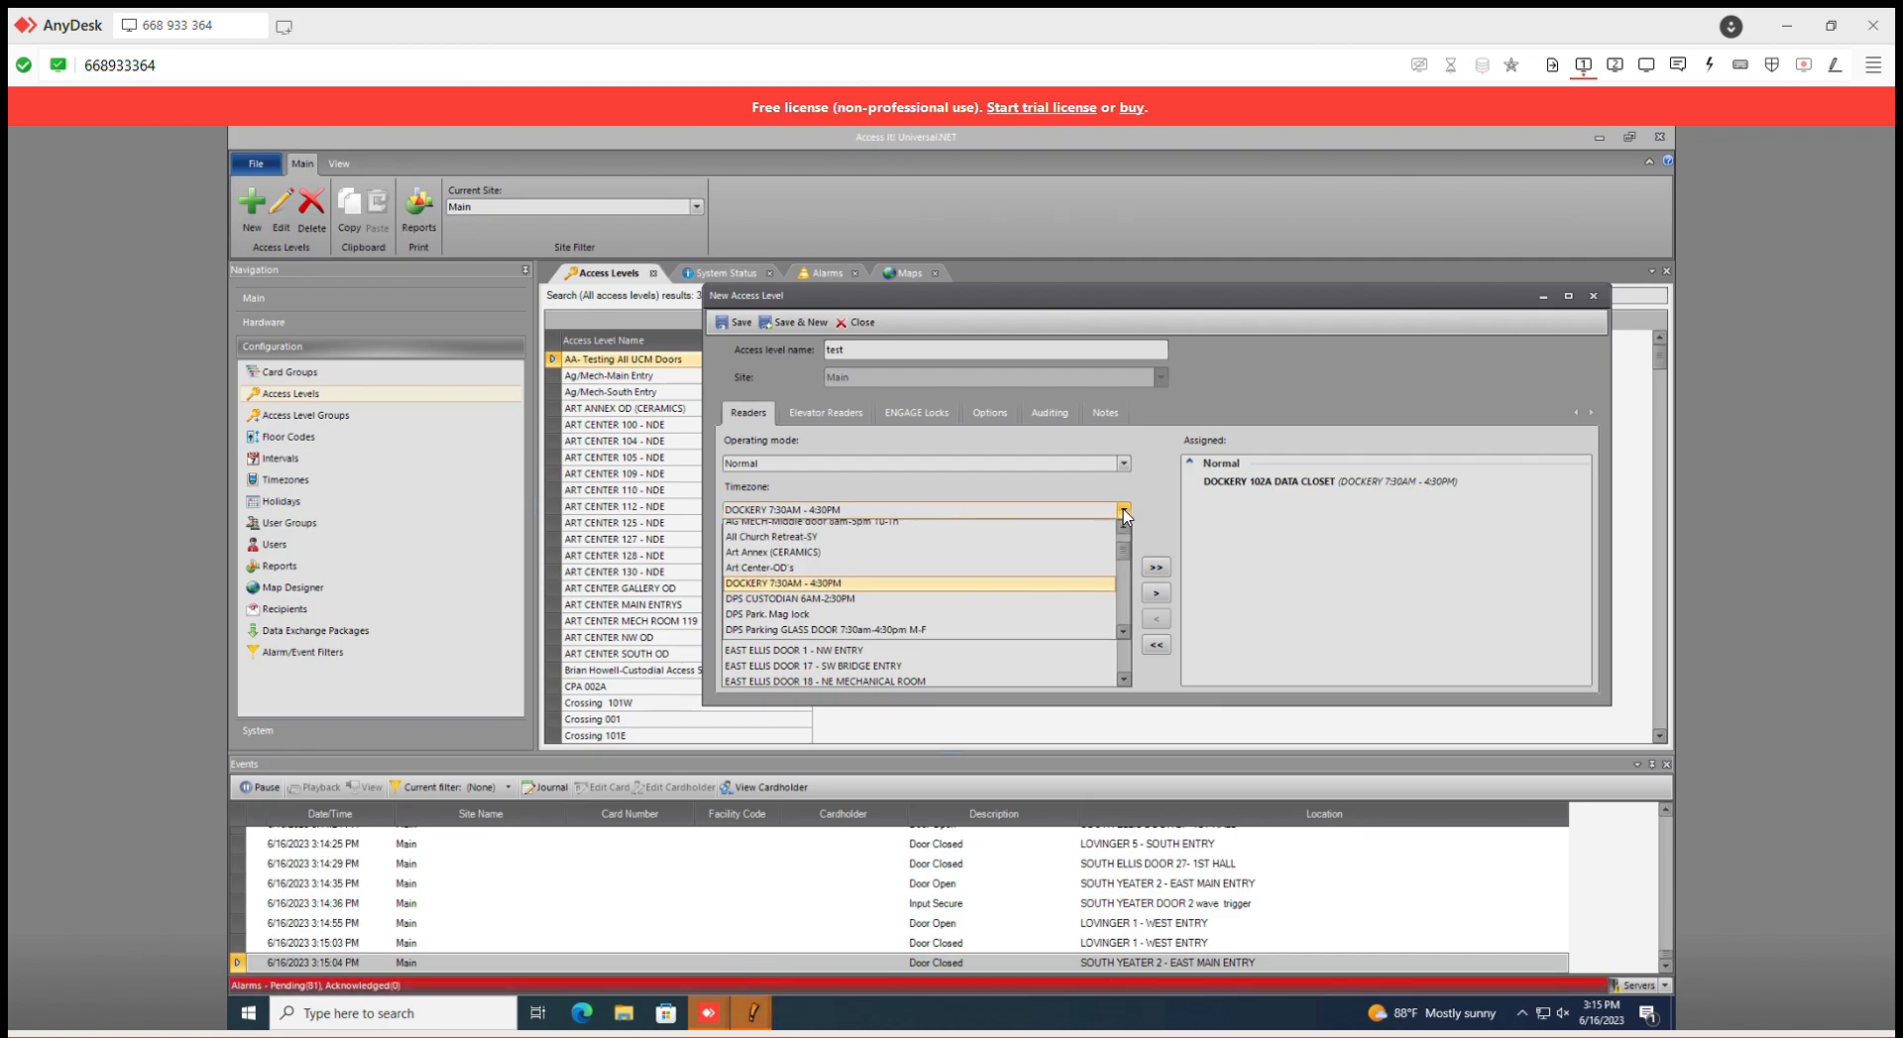
click(912, 598)
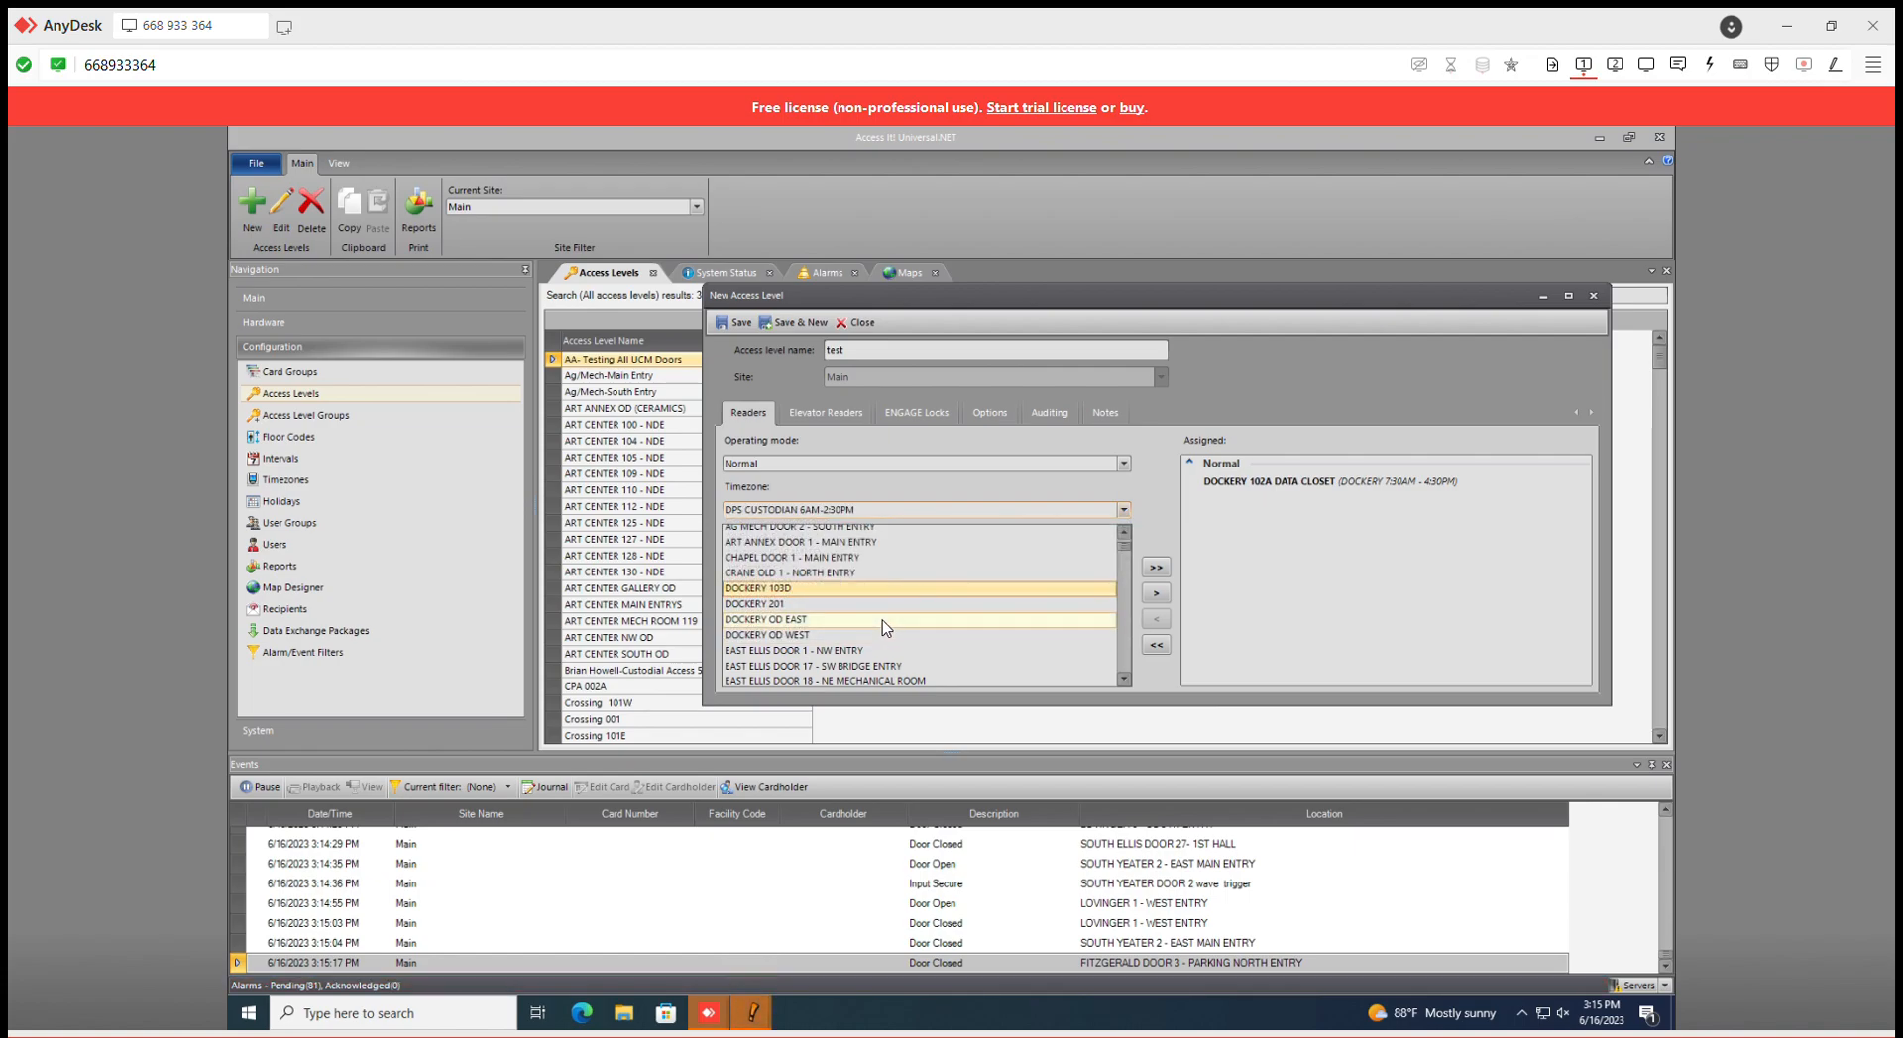
double_click(882, 621)
double_click(881, 622)
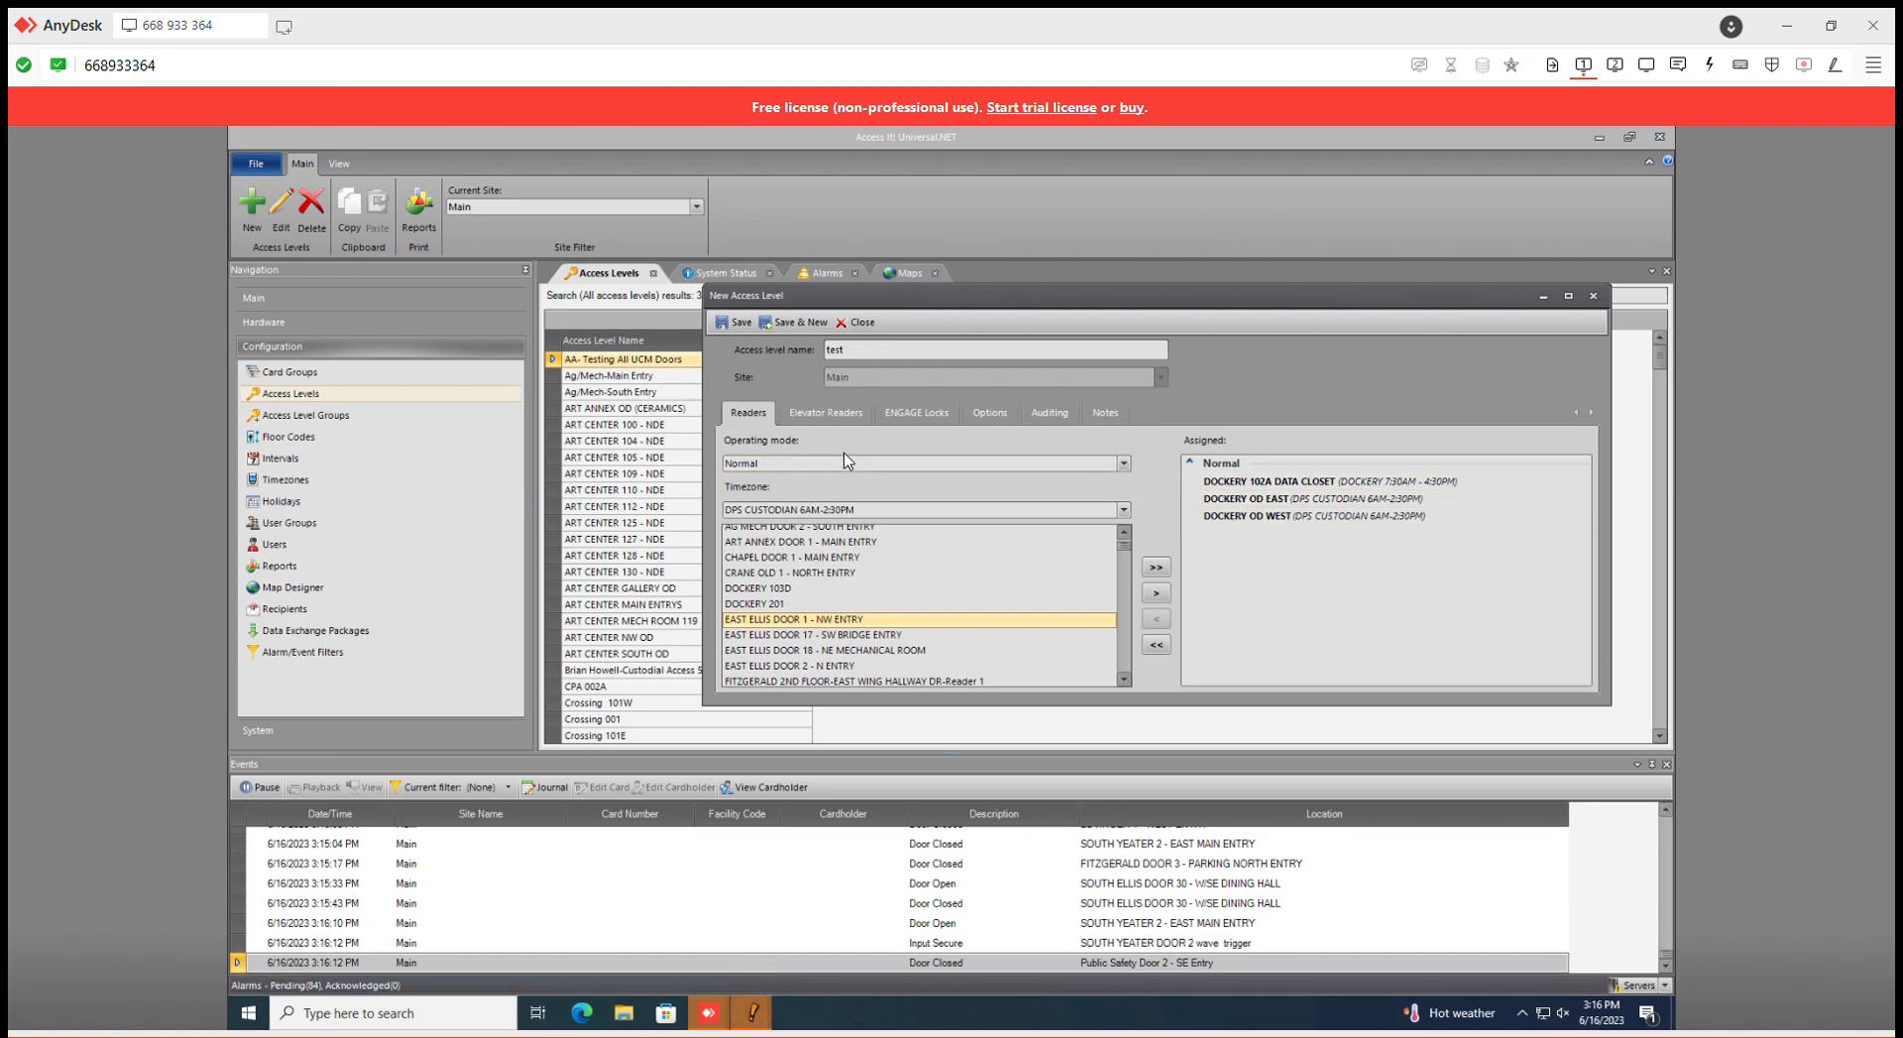
- Save the 'test' access level and close the Edit Access Level window
click(735, 323)
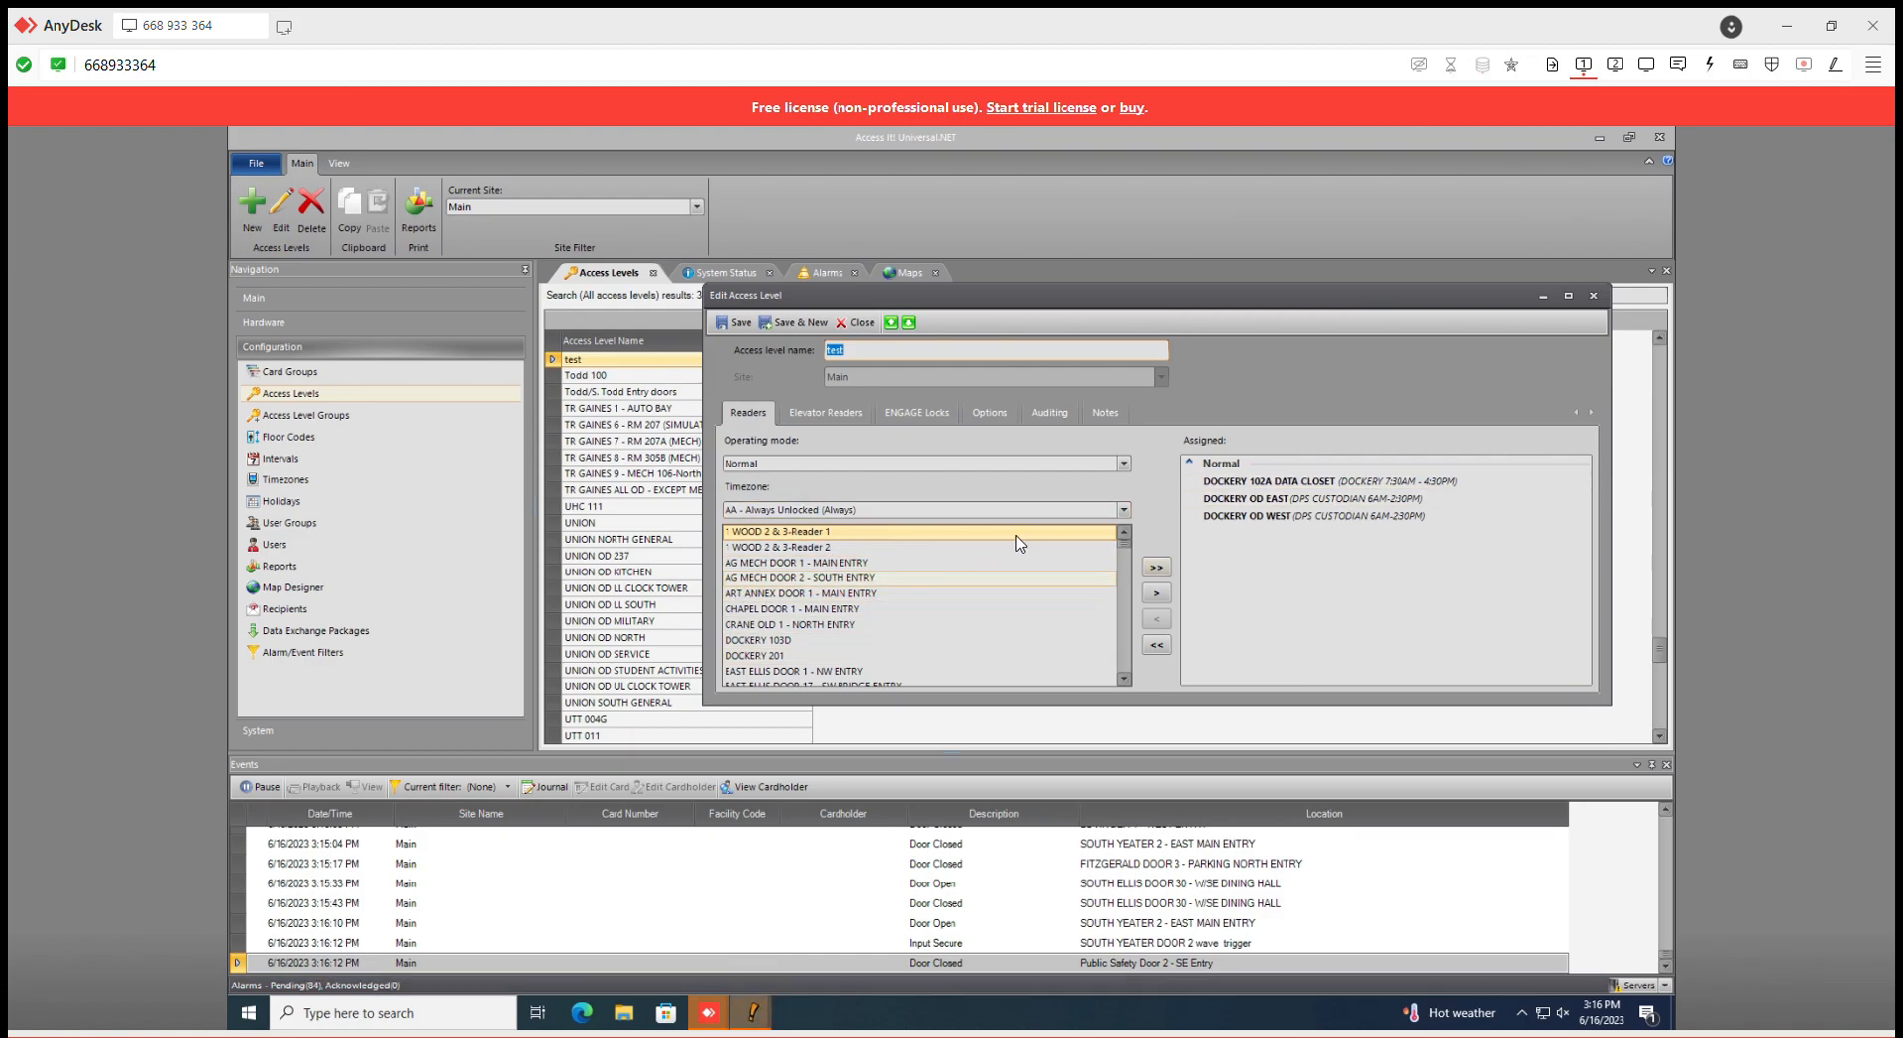
click(1593, 297)
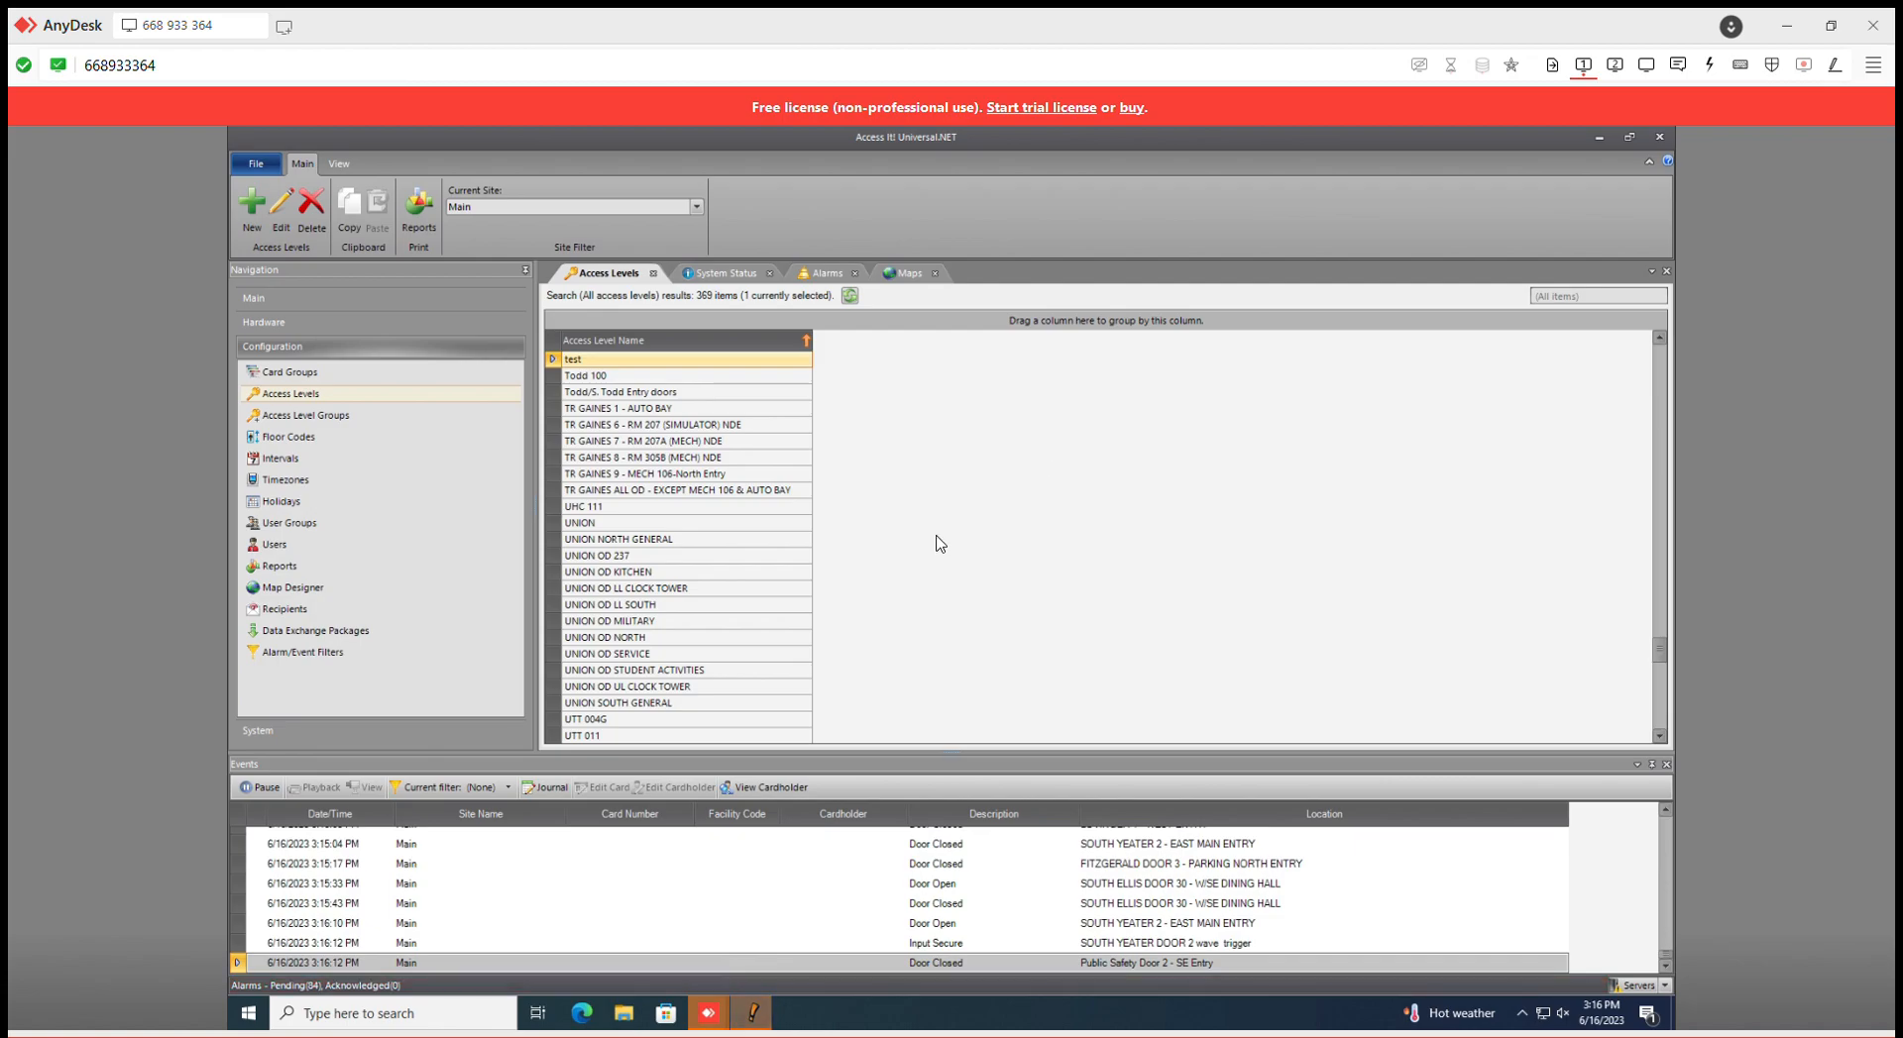